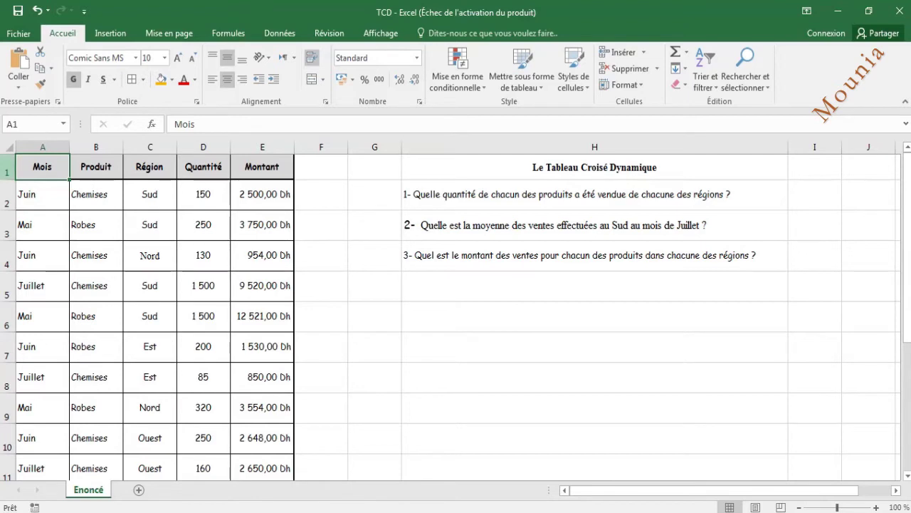
Step: Select cell A1 of the Enoncé sales data with the Insertion ribbon showing
{"action": "left_click", "coordinate": [111, 33]}
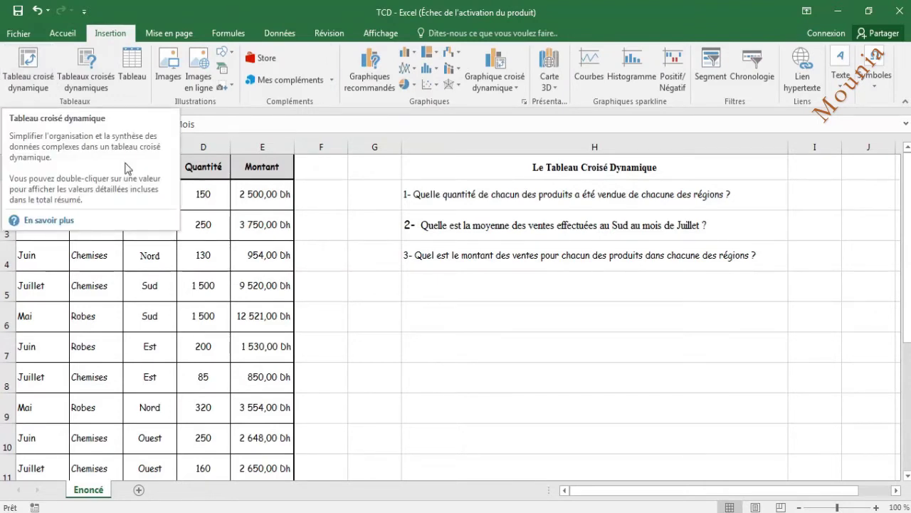
{"action": "left_click", "coordinate": [224, 223]}
{"action": "left_click", "coordinate": [44, 170]}
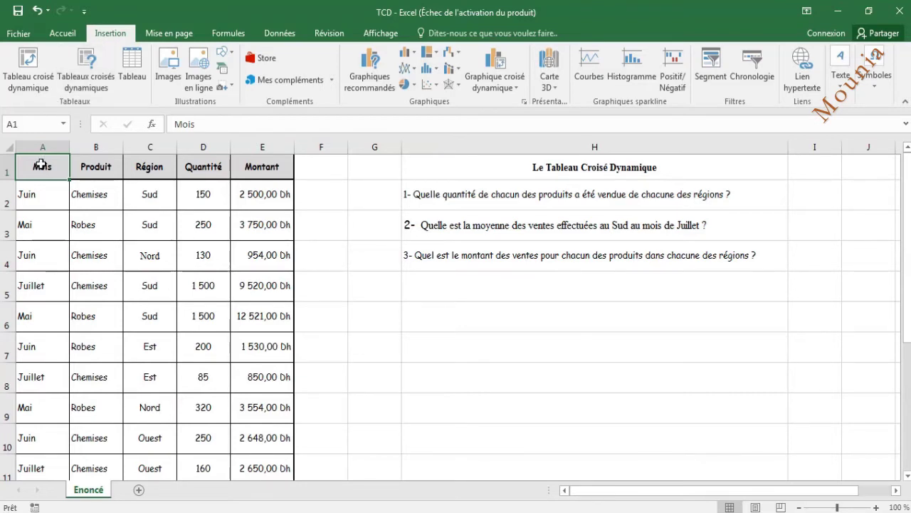
Step: Insert a pivot table from Enoncé!$A$1:$E$17 onto a new worksheet
{"action": "left_click", "coordinate": [23, 61]}
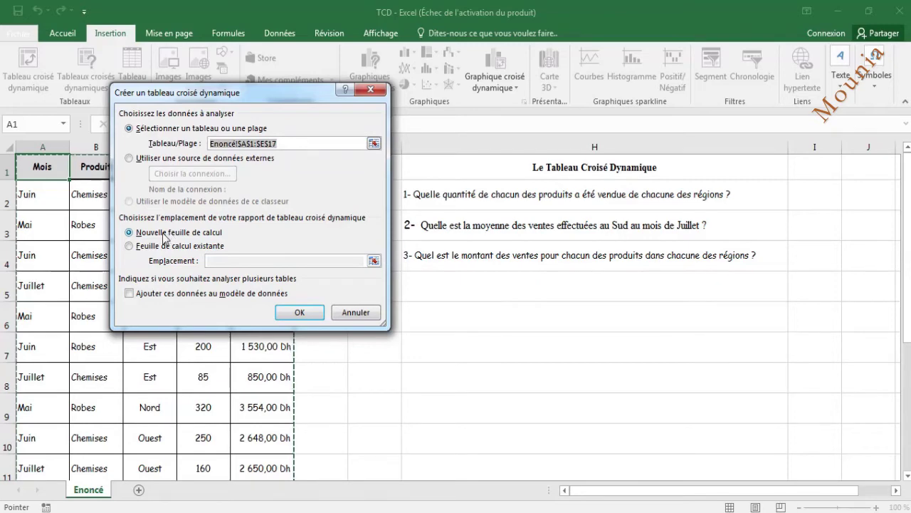
{"action": "left_click", "coordinate": [295, 311]}
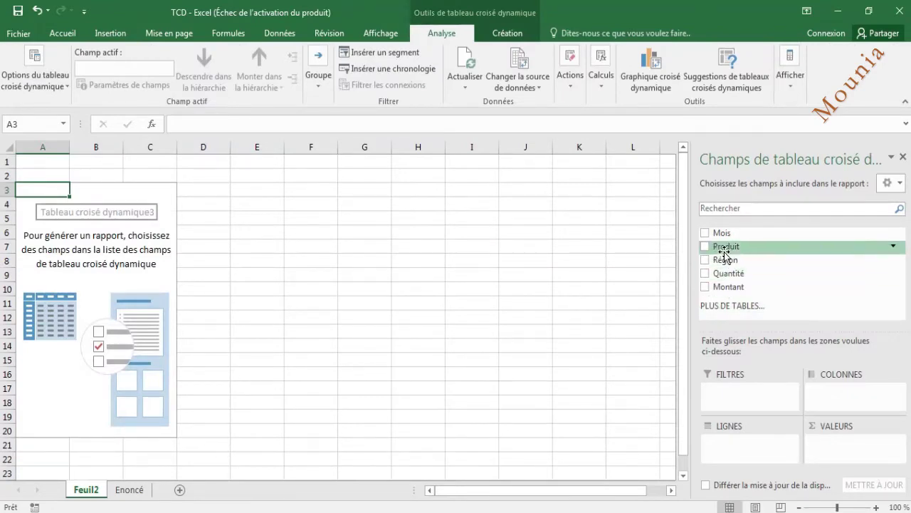
Step: Place Produit in columns, Région in rows and sum of Quantité in values, widening column C
{"action": "left_click_drag", "start_coordinate": [726, 246], "coordinate": [828, 393]}
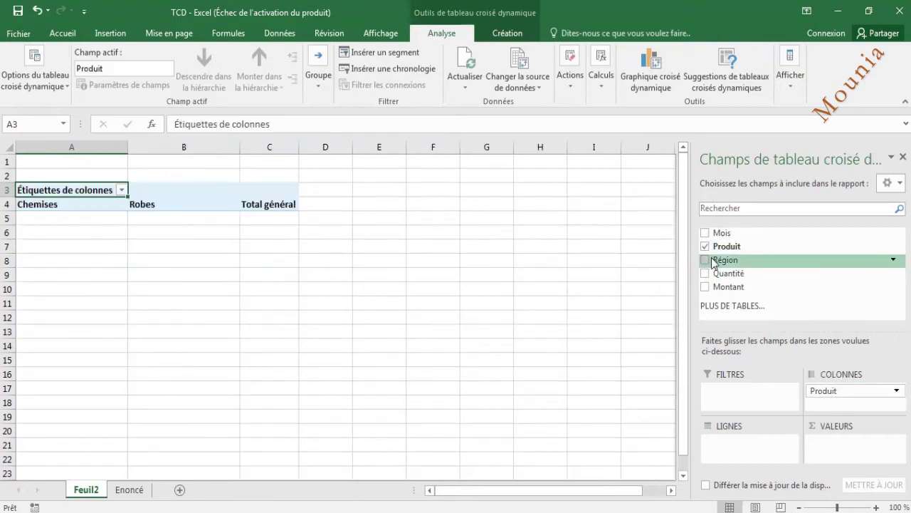
{"action": "left_click_drag", "start_coordinate": [712, 261], "coordinate": [728, 447]}
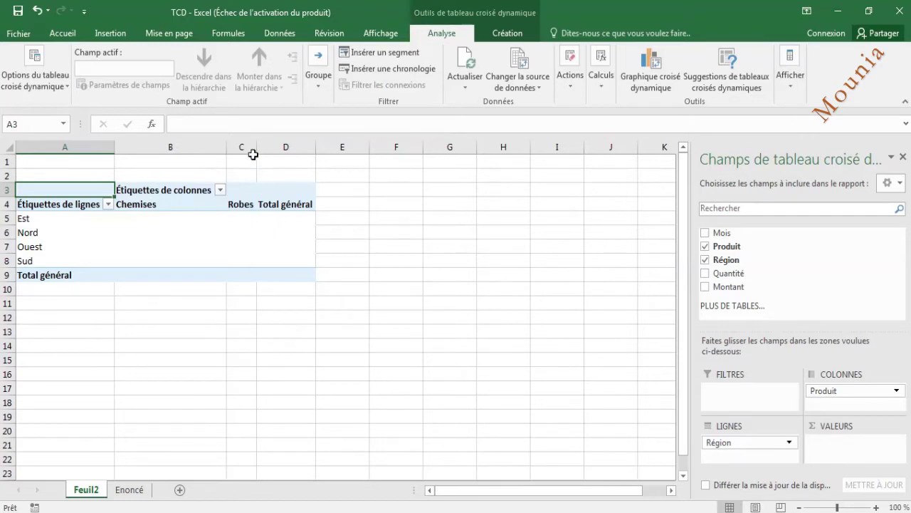
{"action": "left_click_drag", "start_coordinate": [257, 148], "coordinate": [297, 155]}
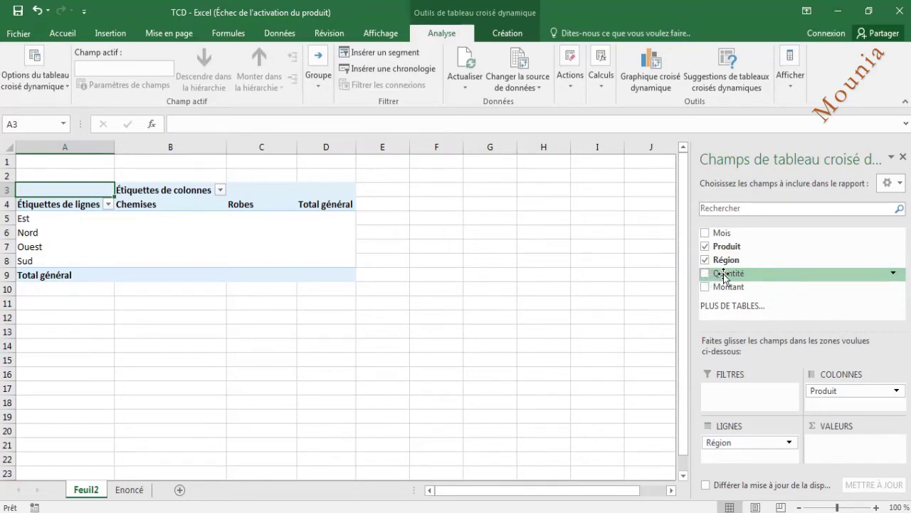
{"action": "left_click_drag", "start_coordinate": [724, 276], "coordinate": [838, 450]}
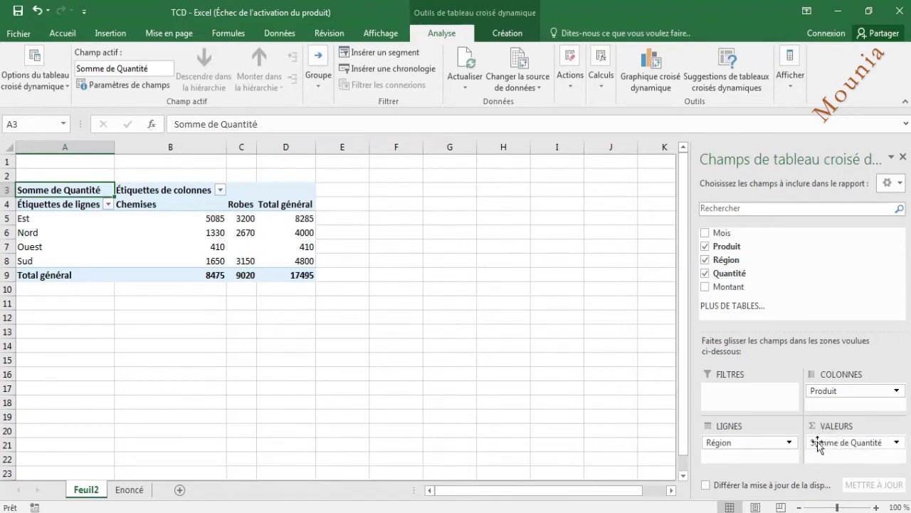
{"action": "left_click", "coordinate": [896, 443]}
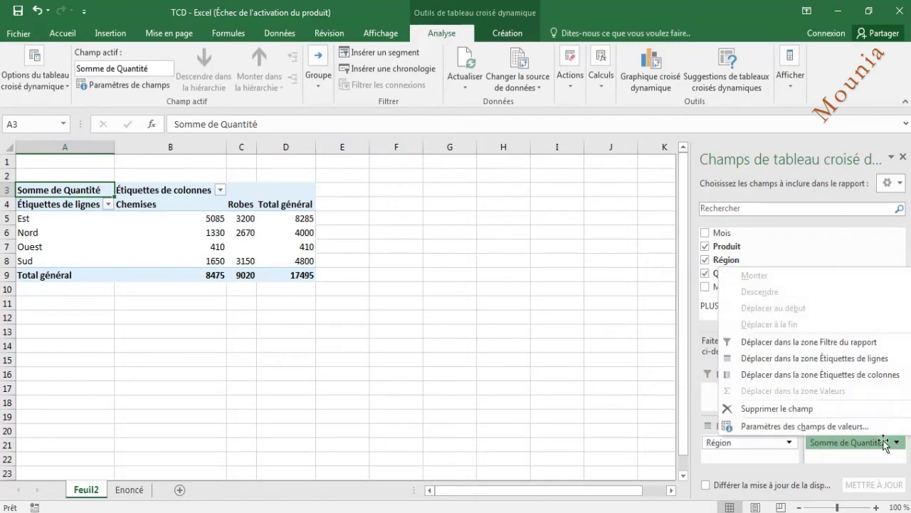
{"action": "left_click", "coordinate": [830, 429]}
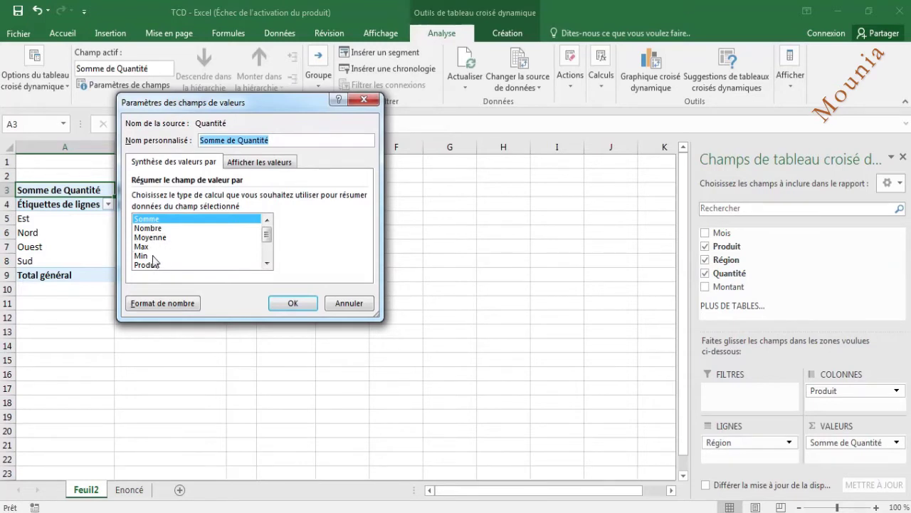
{"action": "mouse_move", "coordinate": [267, 238]}
{"action": "left_mouse_down"}
{"action": "mouse_move", "coordinate": [268, 258]}
{"action": "mouse_move", "coordinate": [266, 239]}
{"action": "left_mouse_up"}
{"action": "left_click", "coordinate": [291, 304]}
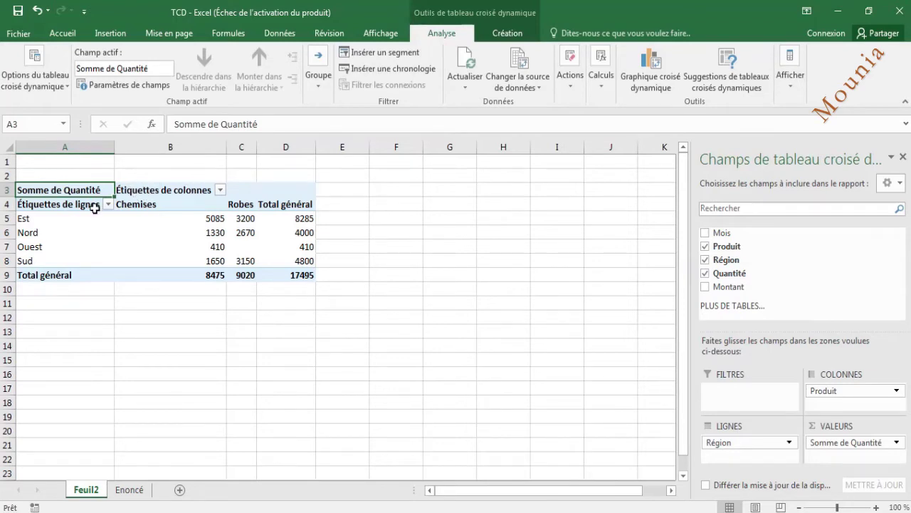
Step: Change the column label heading in B3 to 'Produits'
{"action": "double_click", "coordinate": [169, 190]}
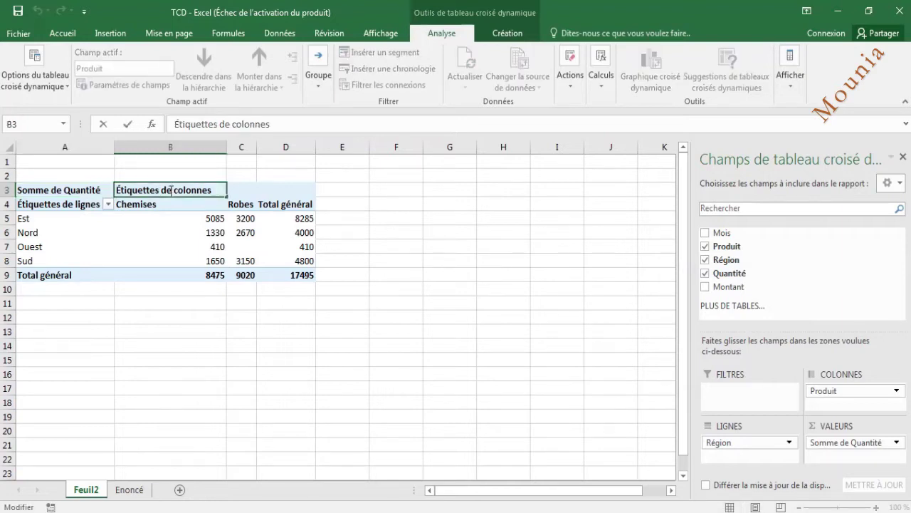
{"action": "double_click", "coordinate": [171, 190]}
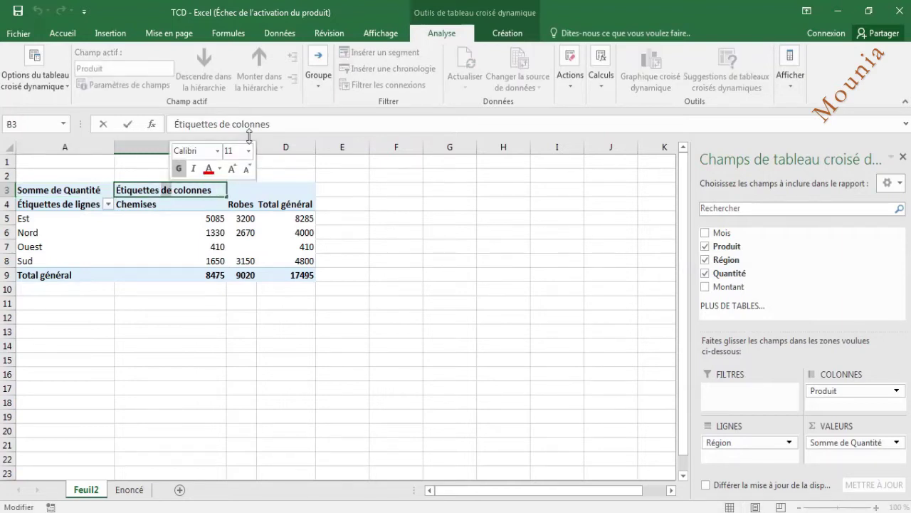
{"action": "left_click", "coordinate": [191, 193]}
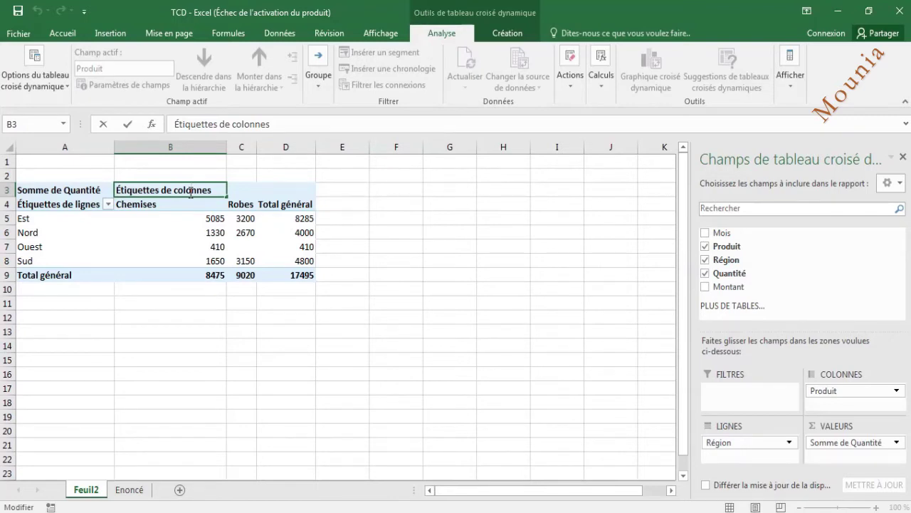
{"action": "left_click", "coordinate": [281, 126]}
{"action": "key", "text": "BackSpace"}
{"action": "key", "text": "BackSpace"}
{"action": "key", "text": "BackSpace"}
{"action": "key", "text": "BackSpace"}
{"action": "key", "text": "BackSpace"}
{"action": "key", "text": "BackSpace"}
{"action": "key", "text": "BackSpace"}
{"action": "key", "text": "BackSpace"}
{"action": "key", "text": "BackSpace"}
{"action": "key", "text": "BackSpace"}
{"action": "key", "text": "BackSpace"}
{"action": "key", "text": "BackSpace"}
{"action": "key", "text": "BackSpace"}
{"action": "key", "text": "BackSpace"}
{"action": "key", "text": "BackSpace"}
{"action": "key", "text": "BackSpace"}
{"action": "key", "text": "BackSpace"}
{"action": "key", "text": "BackSpace"}
{"action": "key", "text": "BackSpace"}
{"action": "key", "text": "BackSpace"}
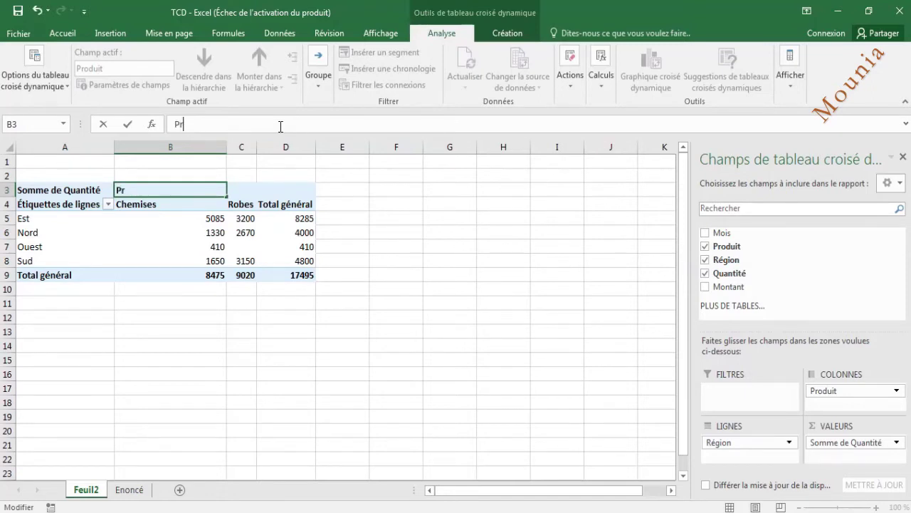
{"action": "type", "text": "Produits"}
{"action": "left_click", "coordinate": [44, 202]}
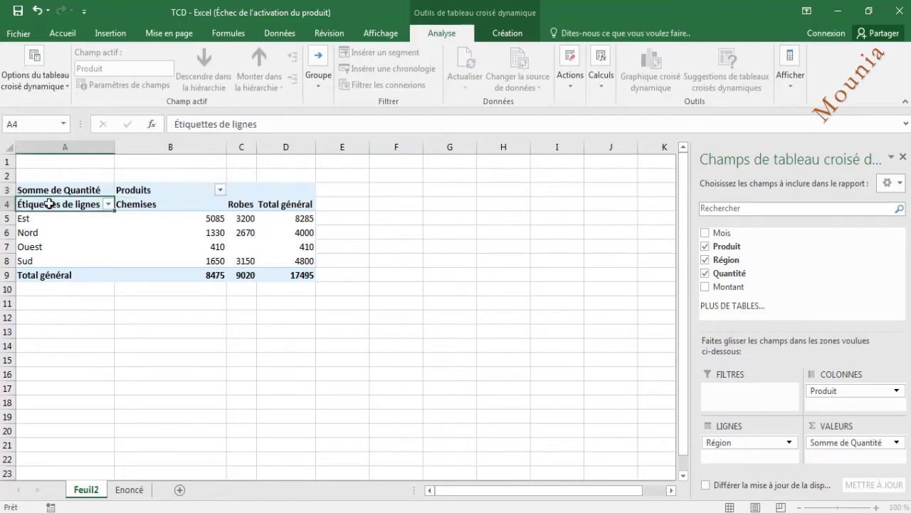
Step: Change the row label heading in A4 to 'Régions'
{"action": "left_click", "coordinate": [282, 122]}
{"action": "key", "text": "BackSpace"}
{"action": "key", "text": "BackSpace"}
{"action": "key", "text": "BackSpace"}
{"action": "key", "text": "BackSpace"}
{"action": "key", "text": "BackSpace"}
{"action": "key", "text": "BackSpace"}
{"action": "key", "text": "BackSpace"}
{"action": "key", "text": "BackSpace"}
{"action": "key", "text": "BackSpace"}
{"action": "key", "text": "BackSpace"}
{"action": "key", "text": "BackSpace"}
{"action": "key", "text": "BackSpace"}
{"action": "key", "text": "BackSpace"}
{"action": "key", "text": "BackSpace"}
{"action": "key", "text": "BackSpace"}
{"action": "key", "text": "BackSpace"}
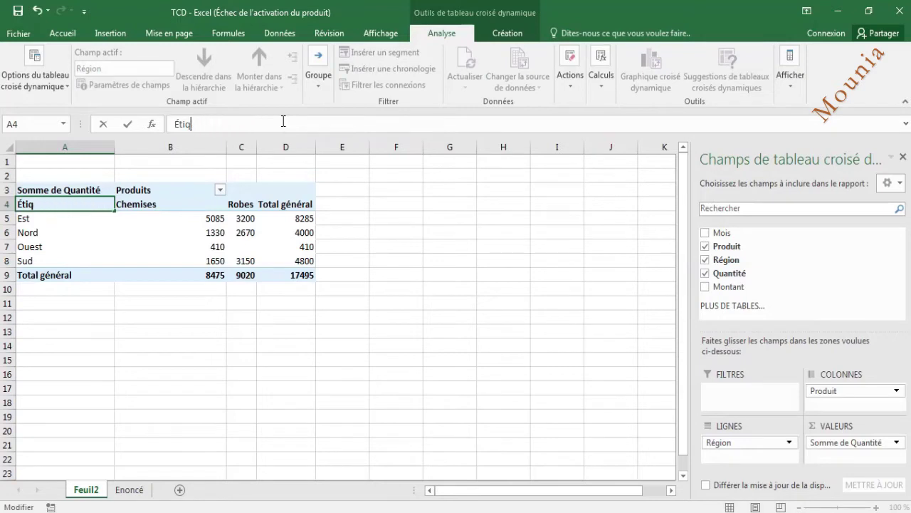
{"action": "key", "text": "BackSpace"}
{"action": "type", "text": "Rgions"}
{"action": "key", "text": "BackSpace"}
{"action": "key", "text": "BackSpace"}
{"action": "key", "text": "BackSpace"}
{"action": "key", "text": "BackSpace"}
{"action": "key", "text": "BackSpace"}
{"action": "type", "text": "égions"}
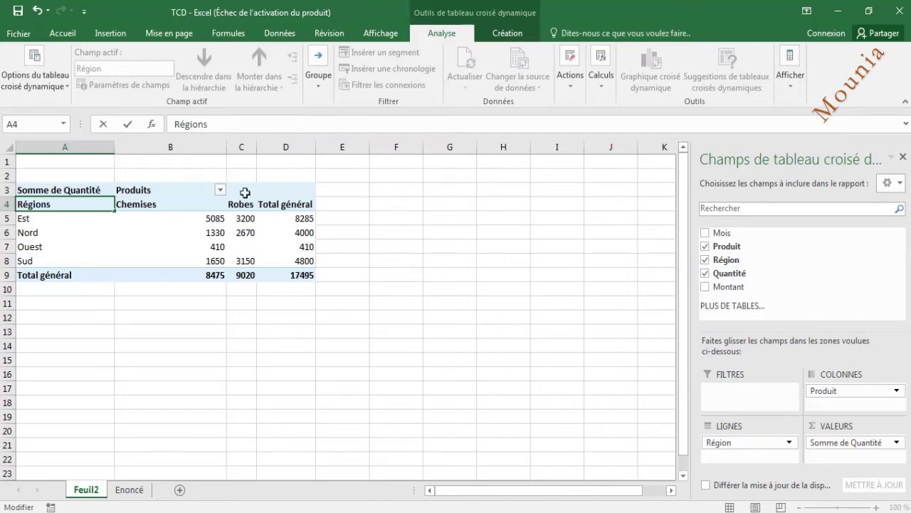
{"action": "left_click", "coordinate": [124, 231]}
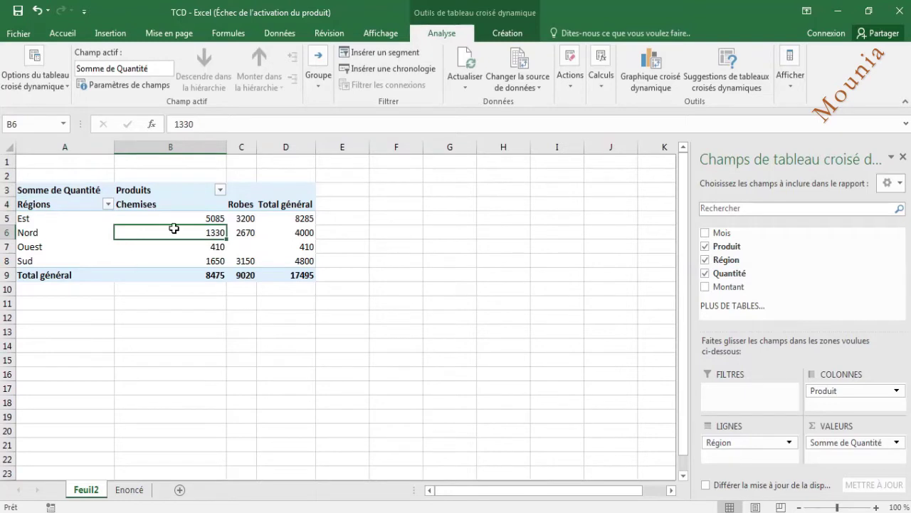
Step: Center the Chemises and Robes values horizontally and vertically
{"action": "left_click_drag", "start_coordinate": [188, 218], "coordinate": [287, 275]}
{"action": "left_click", "coordinate": [66, 34]}
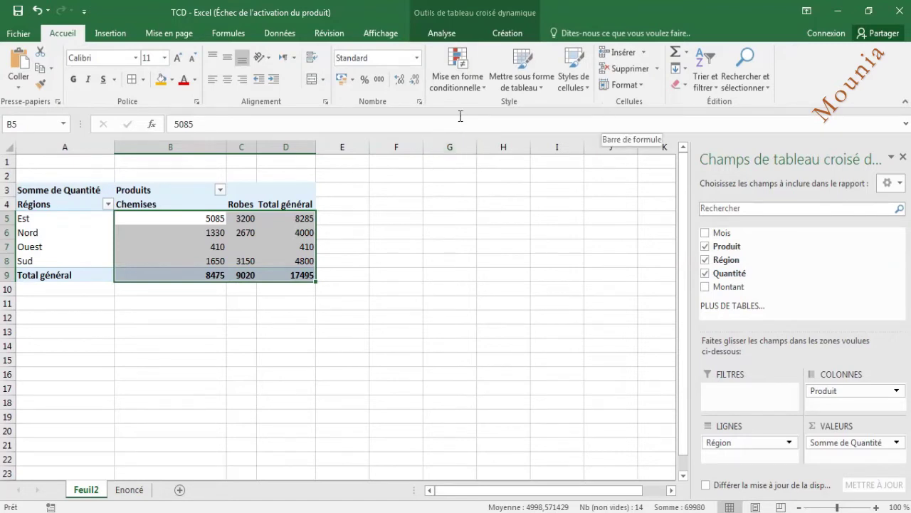
{"action": "left_click", "coordinate": [227, 80]}
{"action": "left_click", "coordinate": [229, 60]}
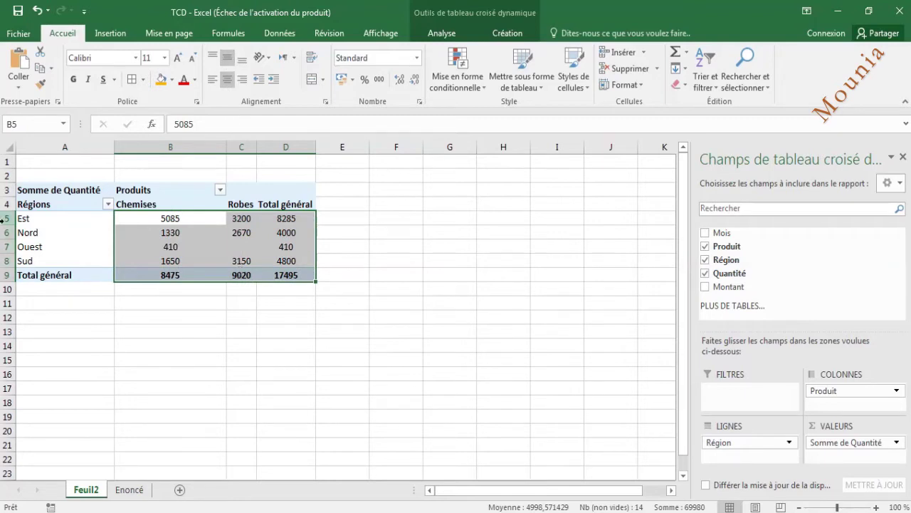
Step: Format values B5:D9 as Nombre with a thousands separator and 0 decimals
{"action": "left_click_drag", "start_coordinate": [4, 189], "coordinate": [4, 302]}
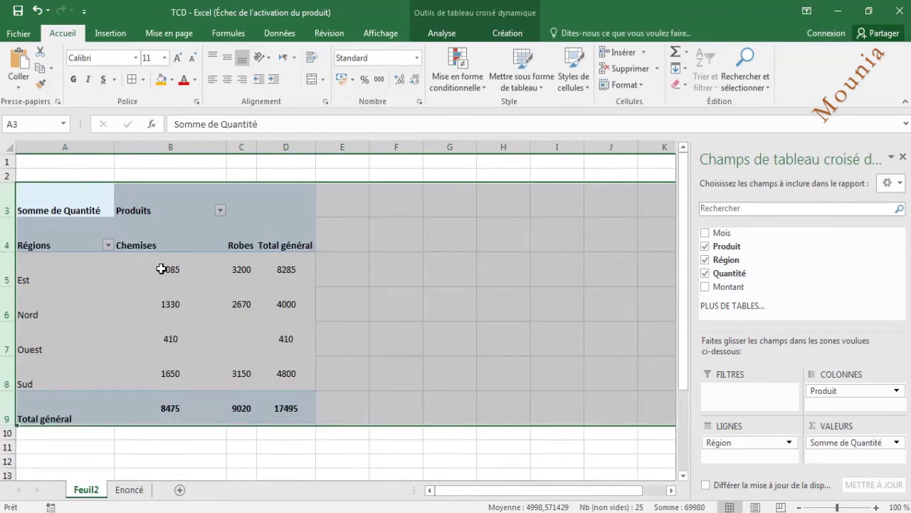
{"action": "left_click_drag", "start_coordinate": [169, 268], "coordinate": [282, 404]}
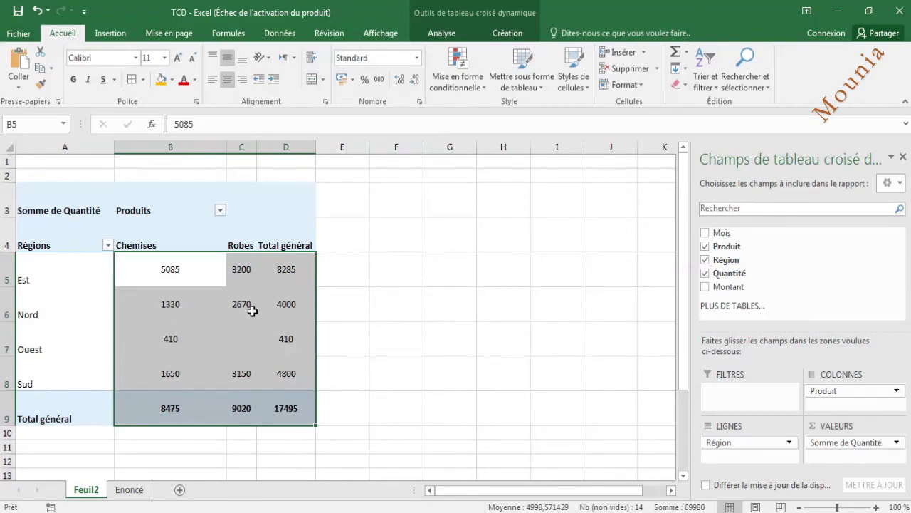
{"action": "left_click", "coordinate": [420, 102]}
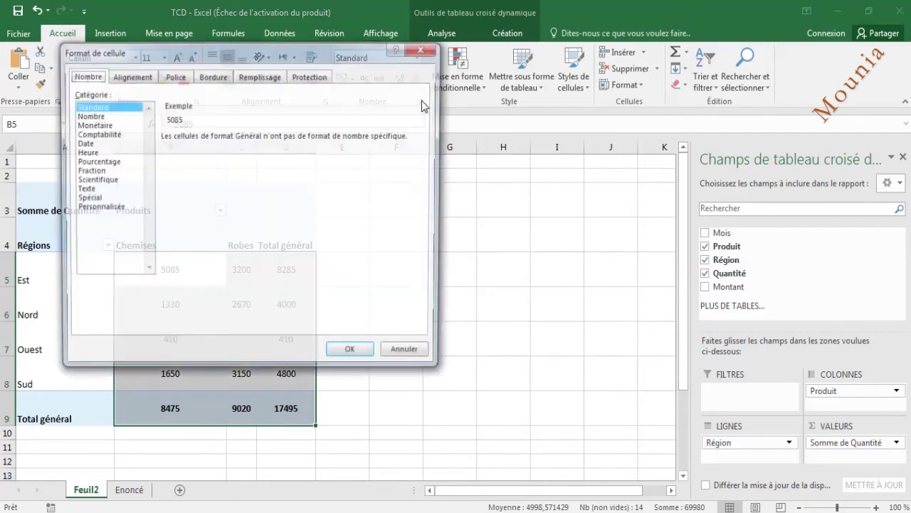
{"action": "left_click", "coordinate": [88, 115]}
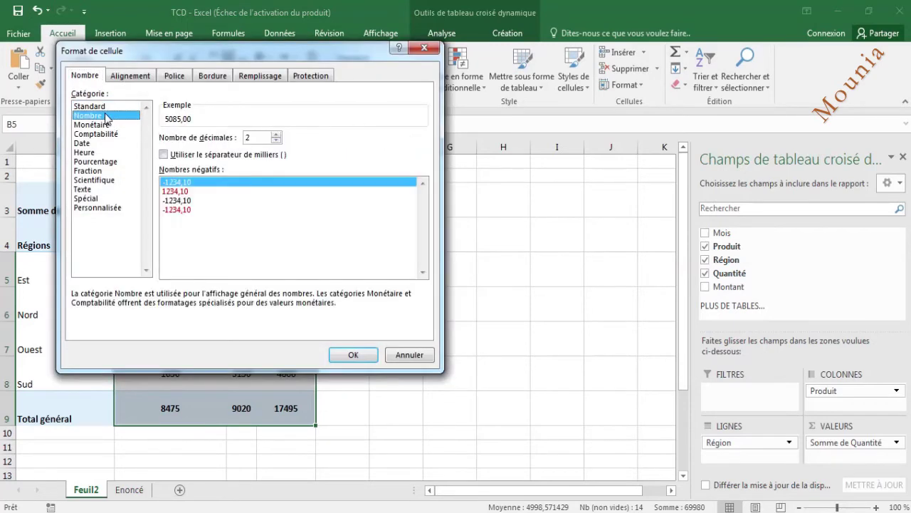
{"action": "left_click", "coordinate": [193, 157]}
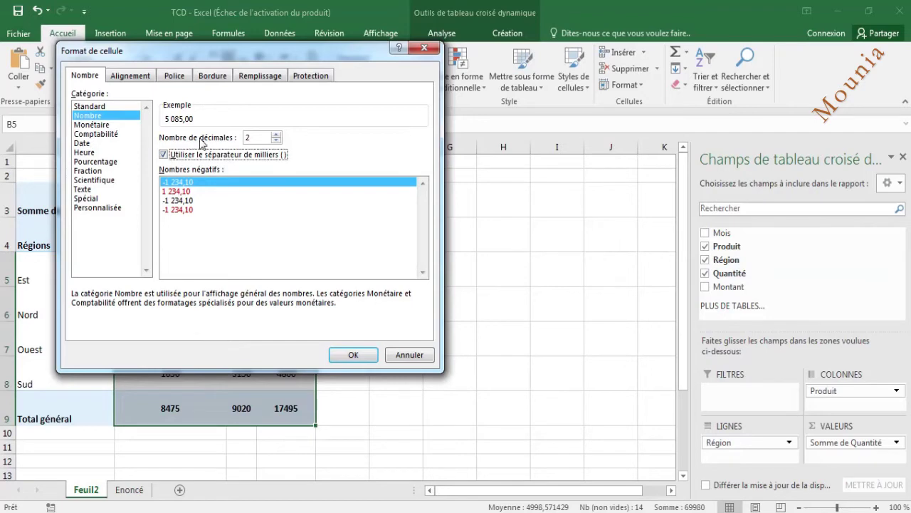
{"action": "double_click", "coordinate": [276, 141]}
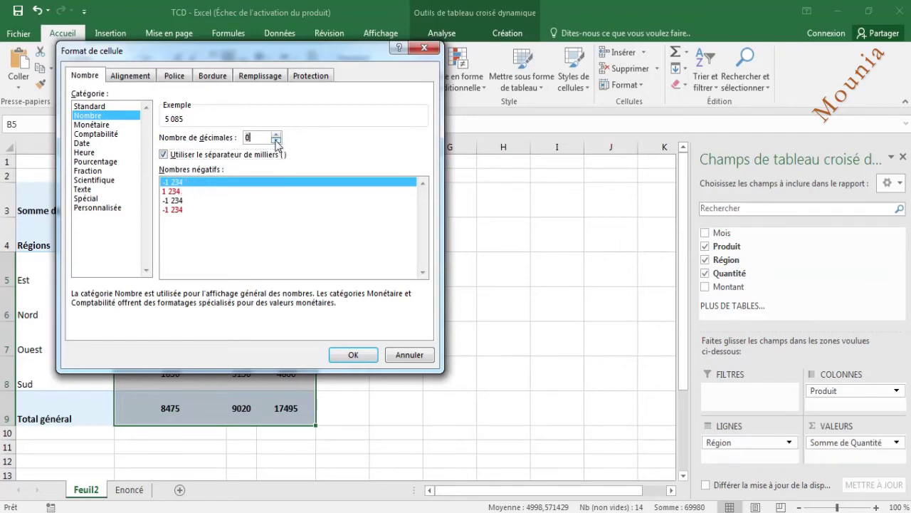
{"action": "left_click", "coordinate": [354, 356]}
{"action": "left_click", "coordinate": [242, 363]}
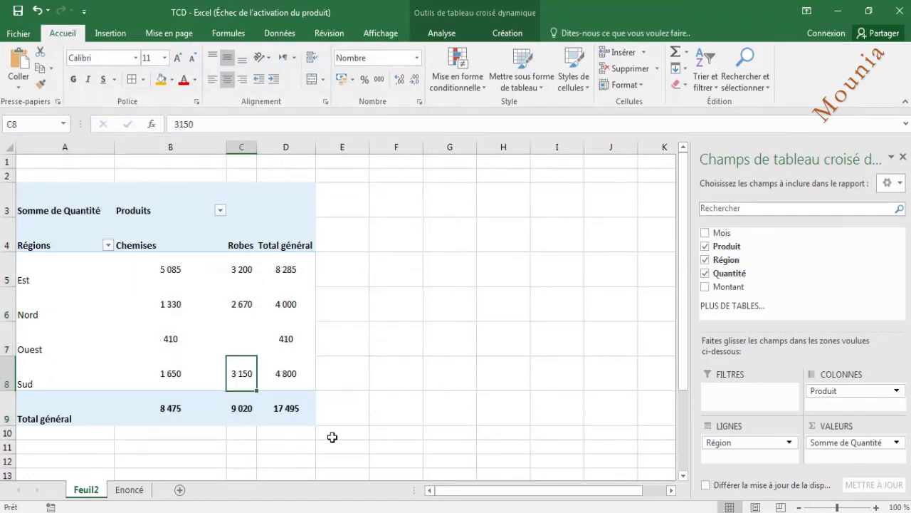
{"action": "left_click", "coordinate": [398, 375]}
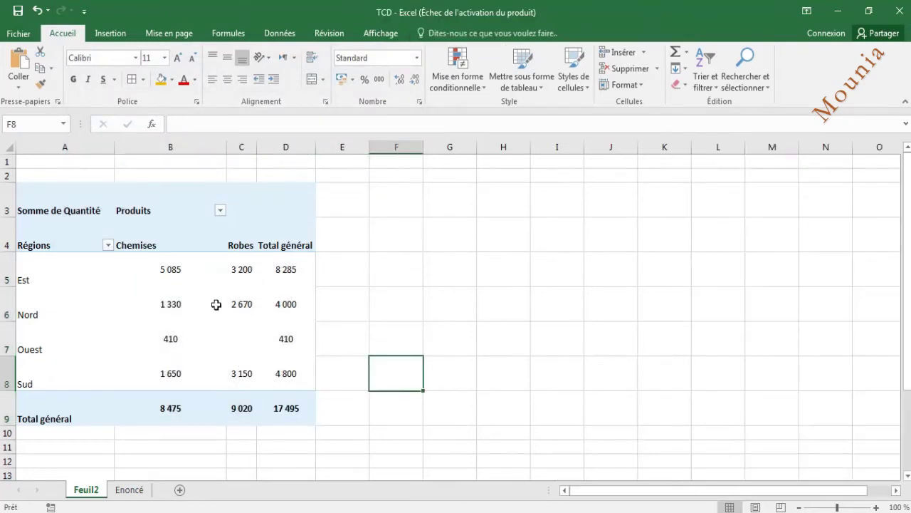
{"action": "left_click", "coordinate": [185, 304]}
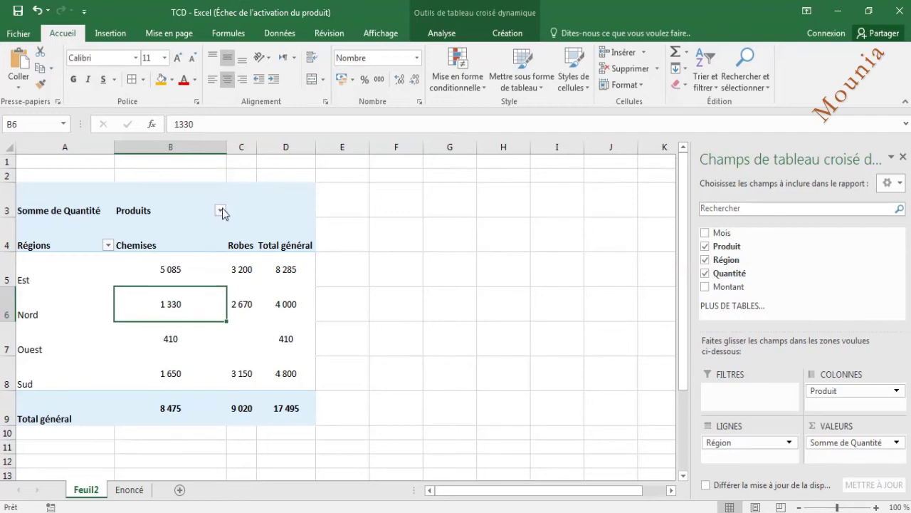
Step: Widen column C holding the Robes values and open the Produits filter dropdown
{"action": "left_click_drag", "start_coordinate": [256, 152], "coordinate": [315, 164]}
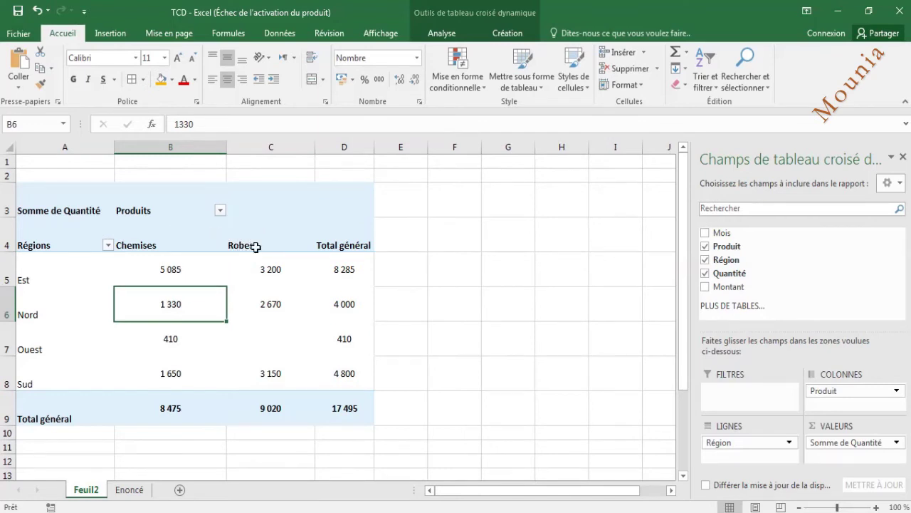
{"action": "left_click", "coordinate": [220, 210]}
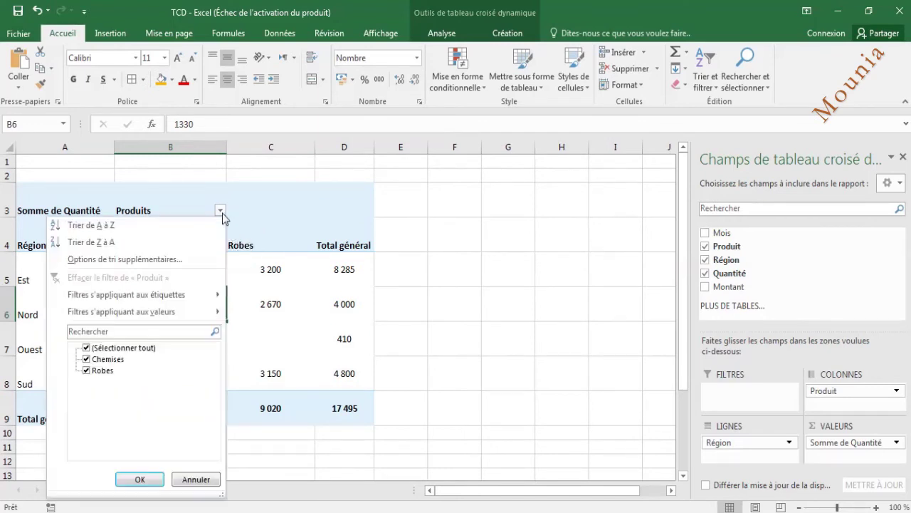
Step: Filter Produits to Robes only, then re-include Chemises to show both products
{"action": "left_click", "coordinate": [111, 360]}
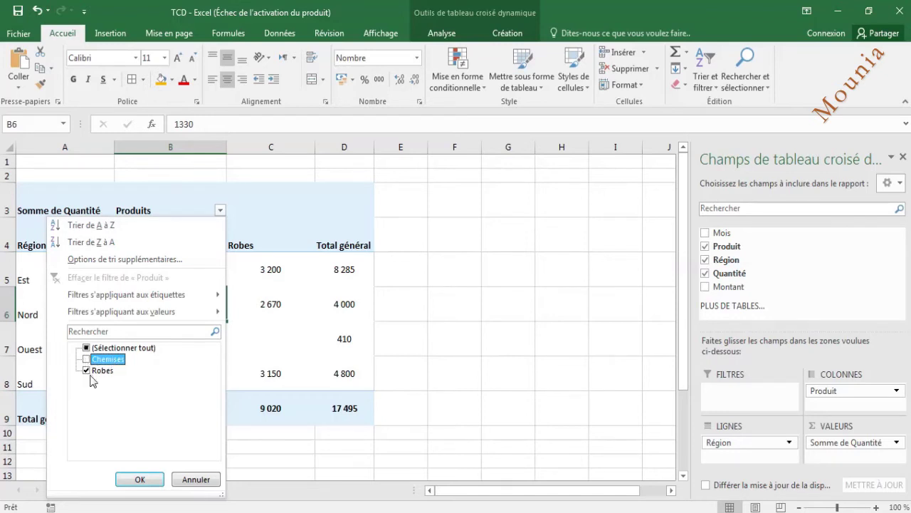
{"action": "left_click", "coordinate": [139, 479]}
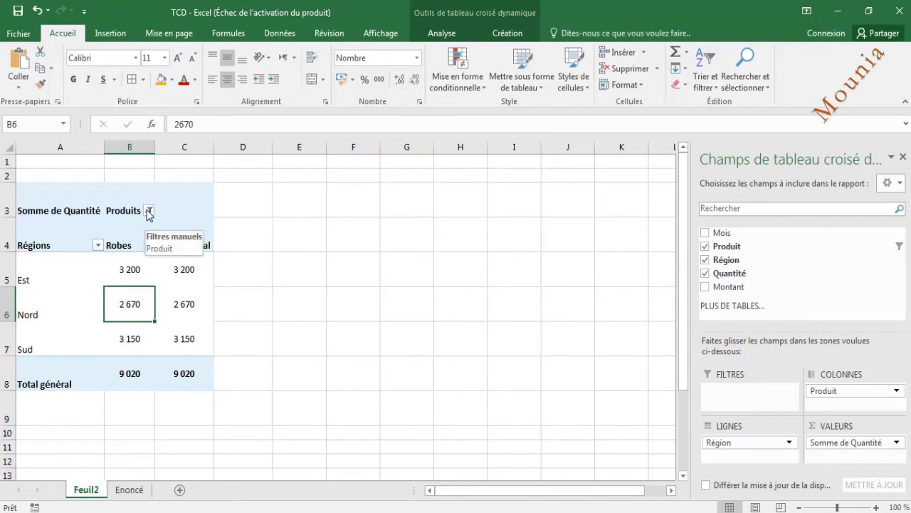
{"action": "left_click", "coordinate": [149, 211]}
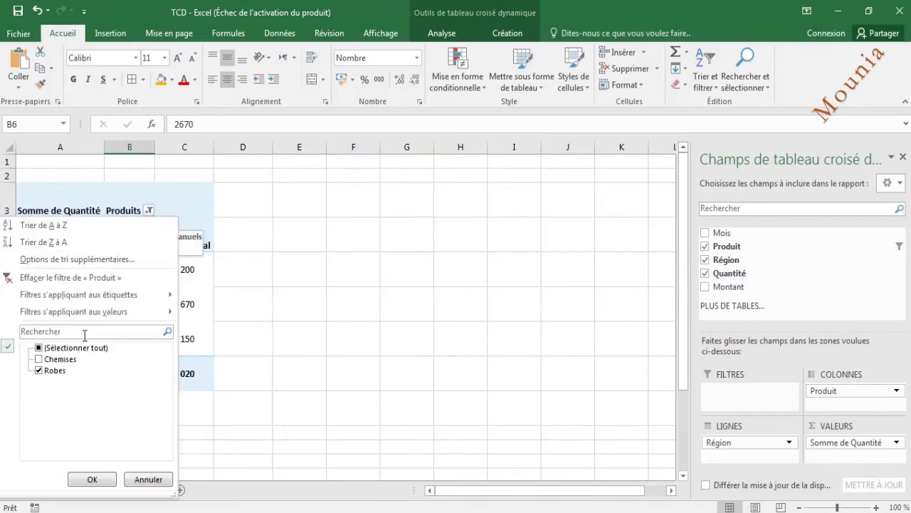
{"action": "left_click", "coordinate": [39, 360]}
{"action": "left_click", "coordinate": [82, 479]}
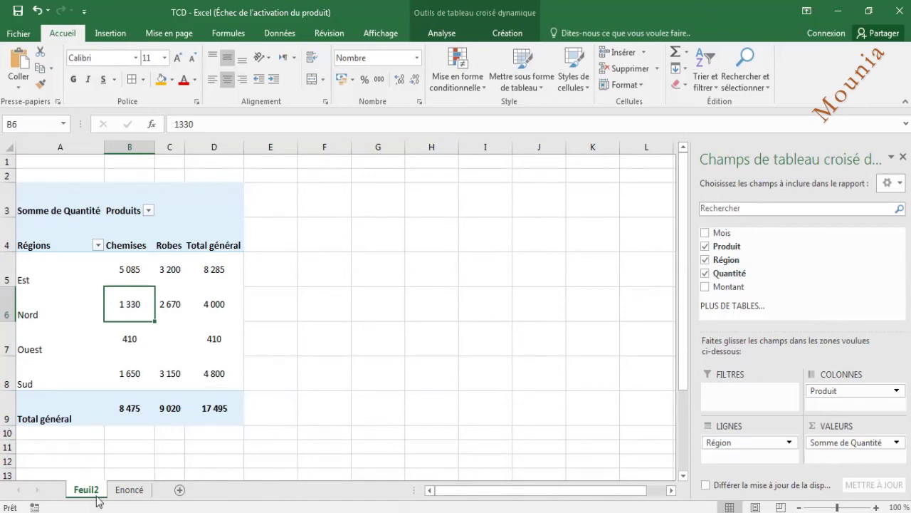
Step: Drag Feuil2 after Enoncé and rename it 'produit région somme quantité'
{"action": "left_click_drag", "start_coordinate": [98, 500], "coordinate": [163, 495]}
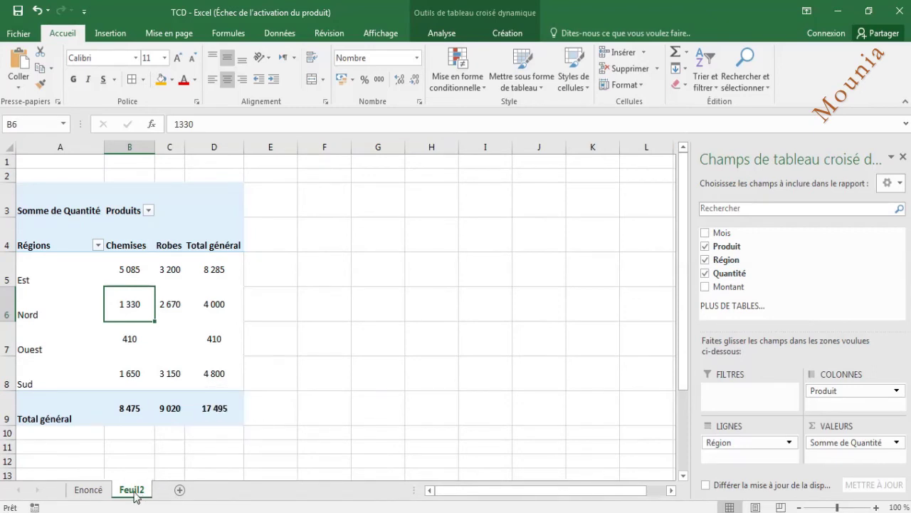
{"action": "double_click", "coordinate": [133, 492]}
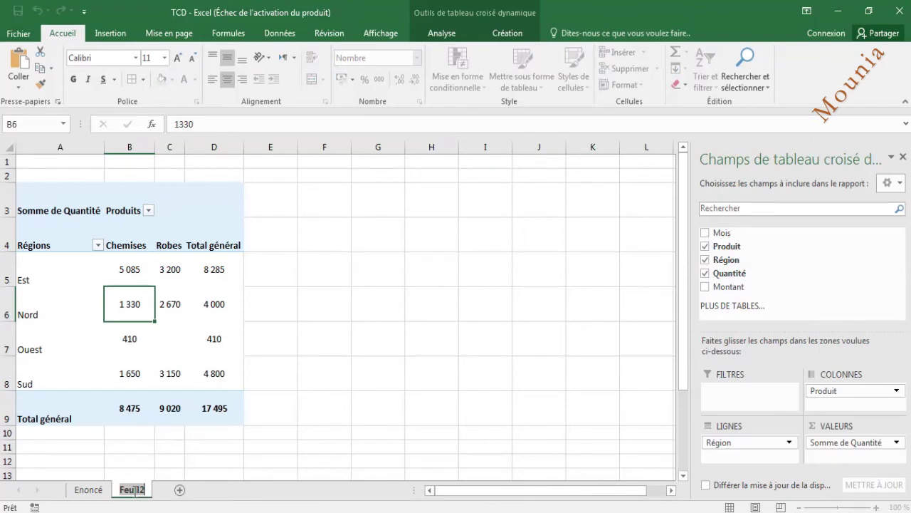
{"action": "type", "text": "pro"}
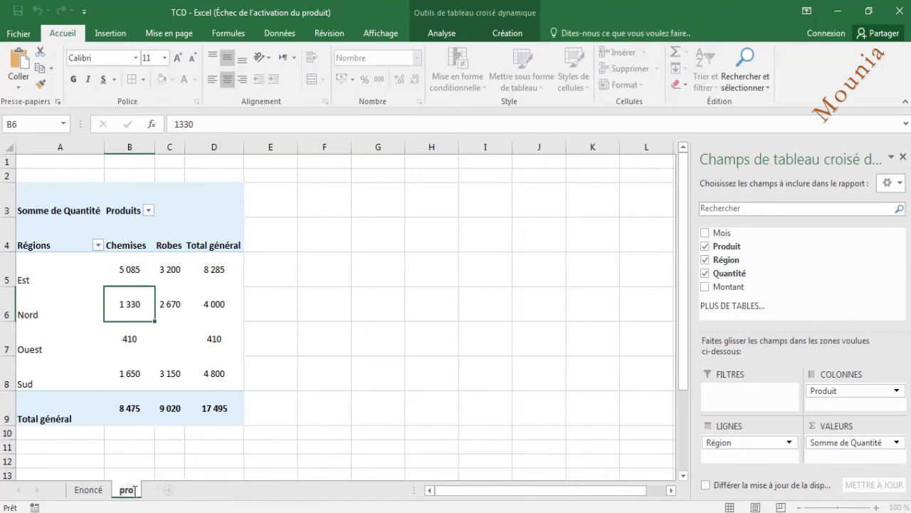
{"action": "type", "text": "duit région "}
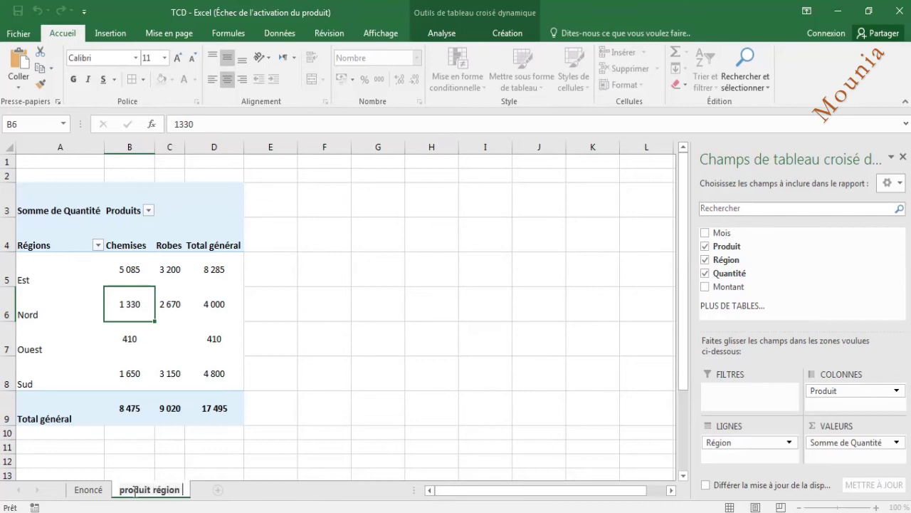
{"action": "type", "text": "somme"}
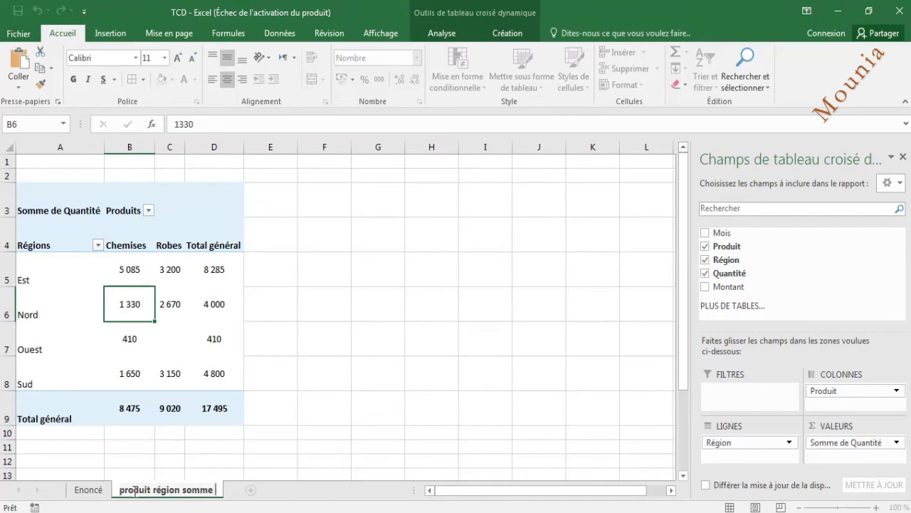
{"action": "type", "text": " quantité"}
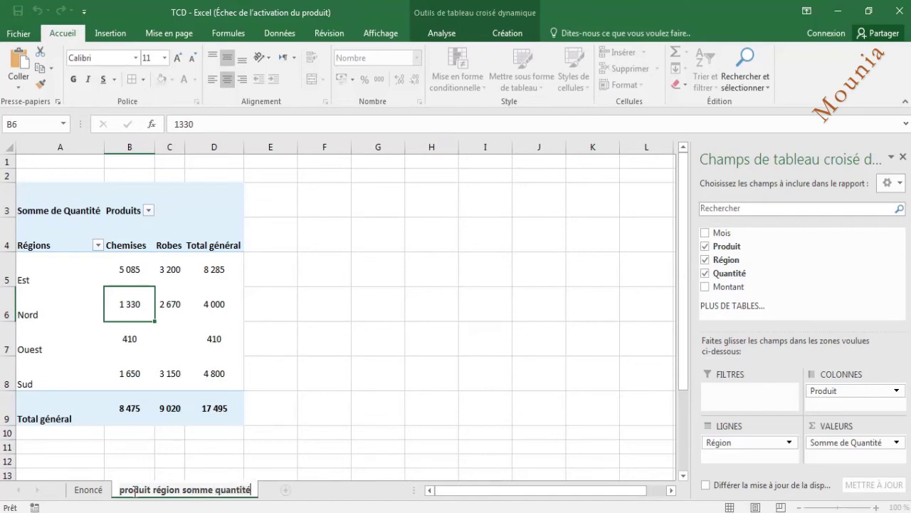
{"action": "left_click", "coordinate": [189, 449]}
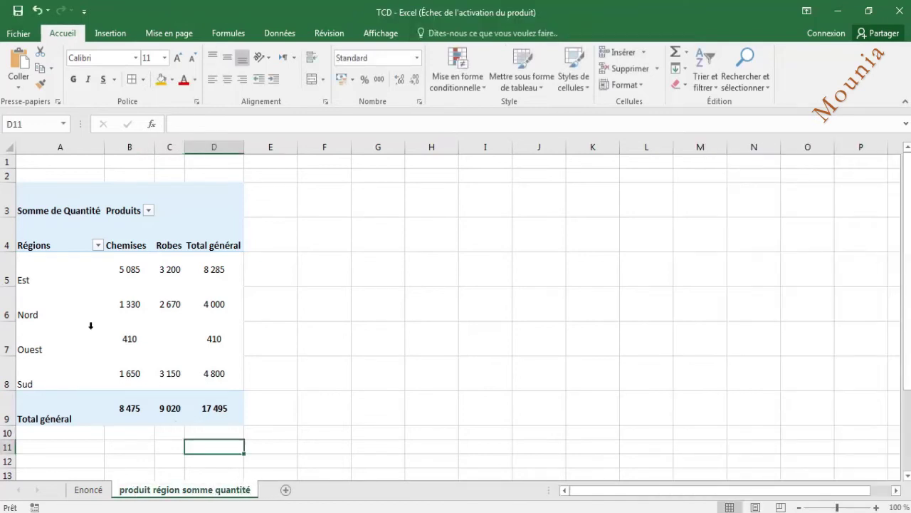
Step: Return to the Enoncé sheet with the sales data and questions
{"action": "left_click", "coordinate": [89, 491]}
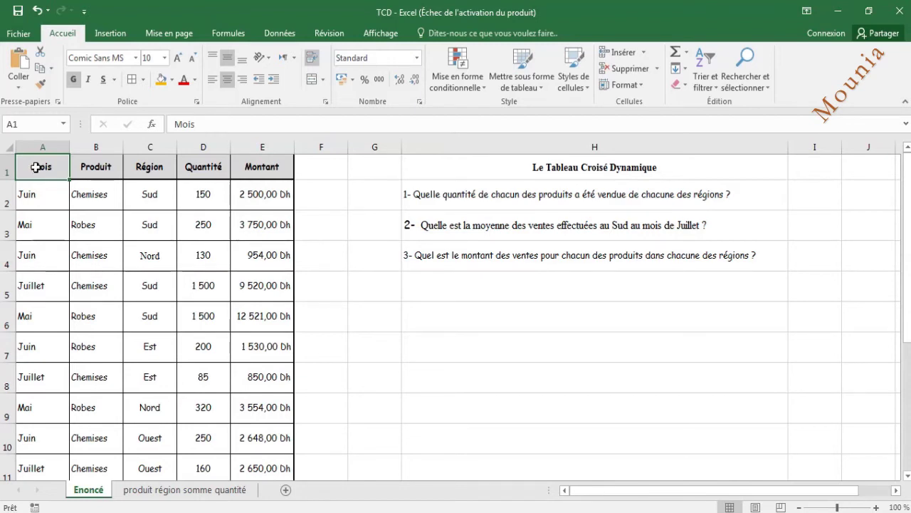
Step: Insert a second pivot table from Enoncé!$A$1:$E$17 on new sheet Feuil3, moved to the end
{"action": "left_click", "coordinate": [108, 33]}
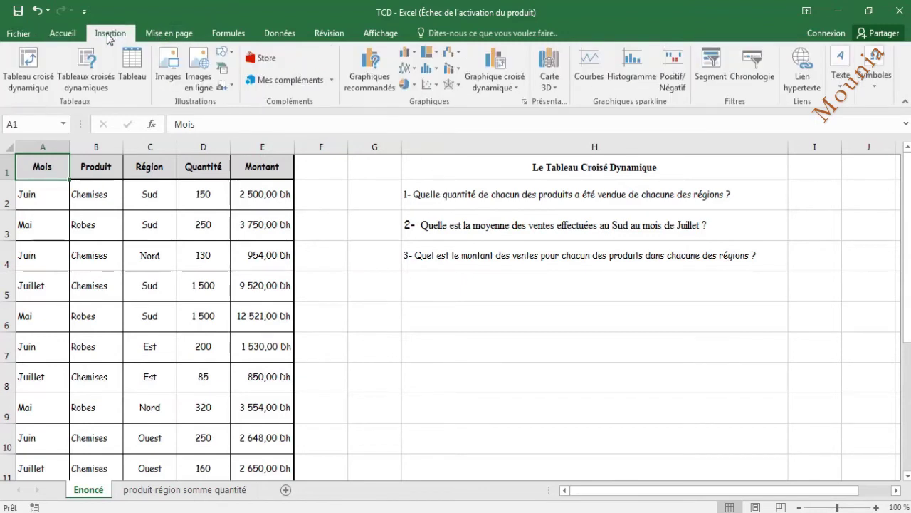
{"action": "left_click", "coordinate": [26, 80]}
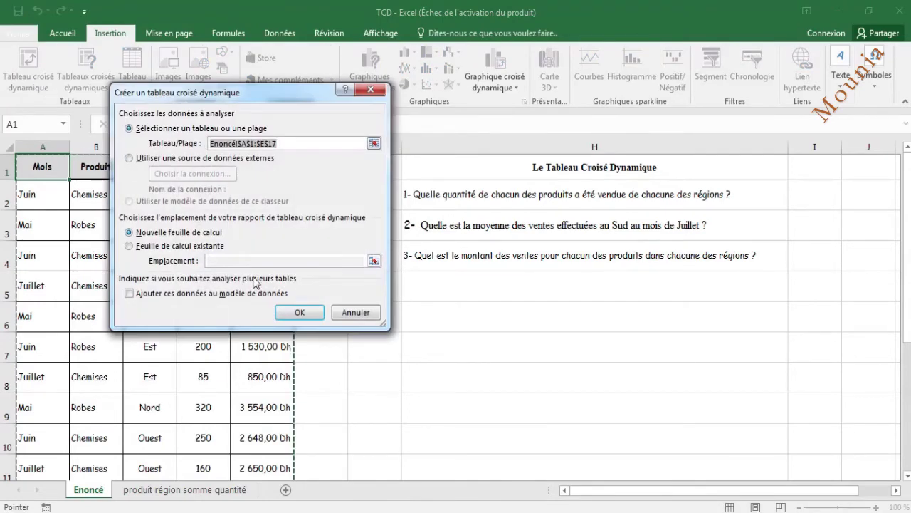
{"action": "left_click", "coordinate": [299, 314]}
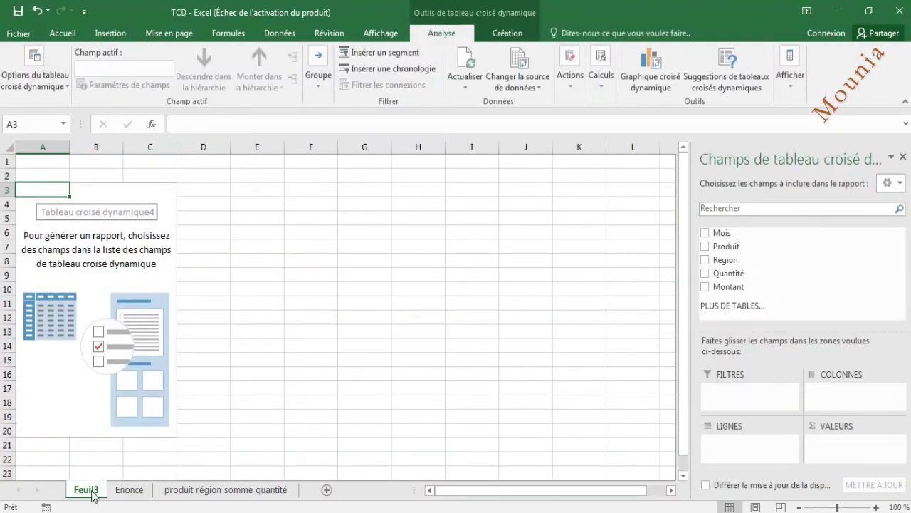
{"action": "left_click_drag", "start_coordinate": [93, 496], "coordinate": [307, 480]}
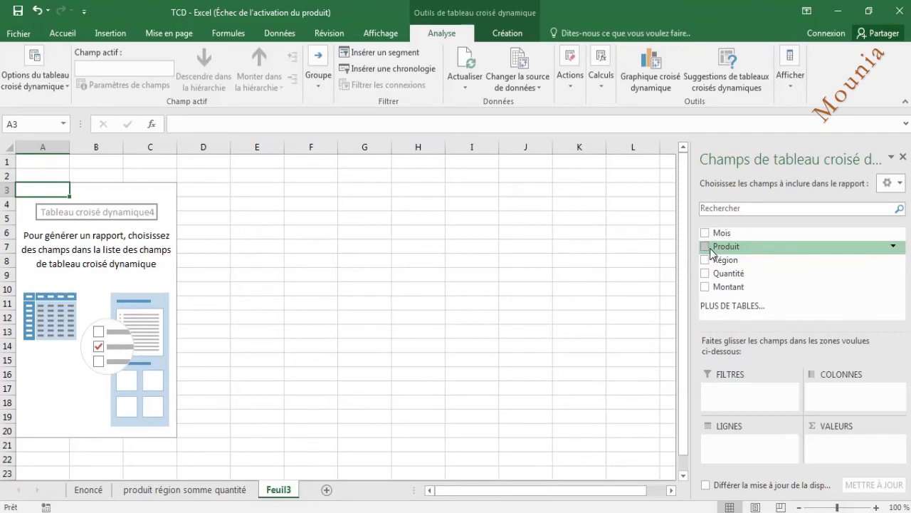
Step: Lay out the pivot with Région as columns, Mois as rows and Montant summed as values
{"action": "left_click_drag", "start_coordinate": [717, 259], "coordinate": [828, 391]}
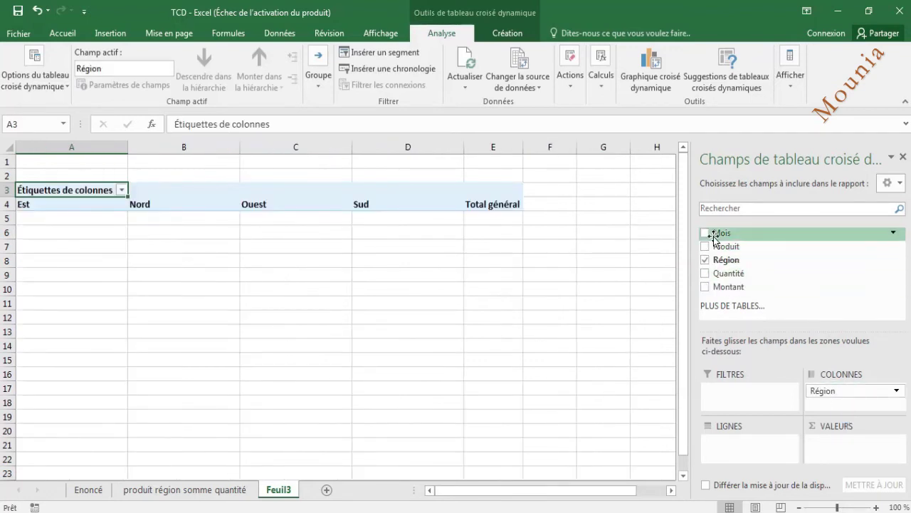
{"action": "left_click_drag", "start_coordinate": [714, 235], "coordinate": [726, 443]}
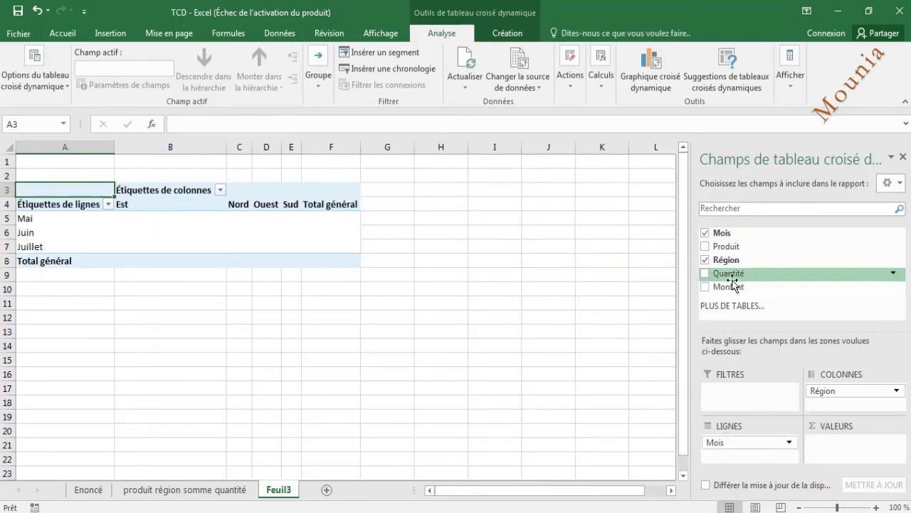
{"action": "left_click_drag", "start_coordinate": [724, 289], "coordinate": [839, 447]}
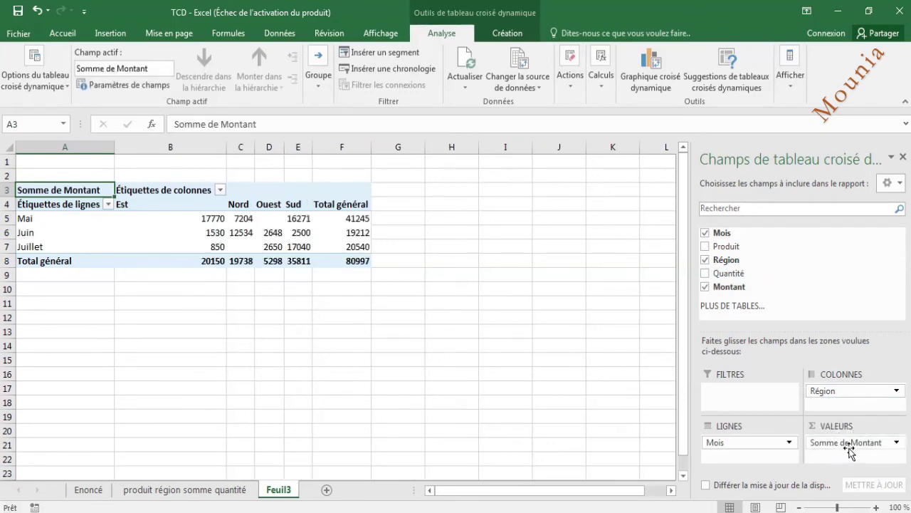
Step: Change the Somme de Montant field to Moyenne and select pivot rows 3 to 8
{"action": "left_click", "coordinate": [896, 444]}
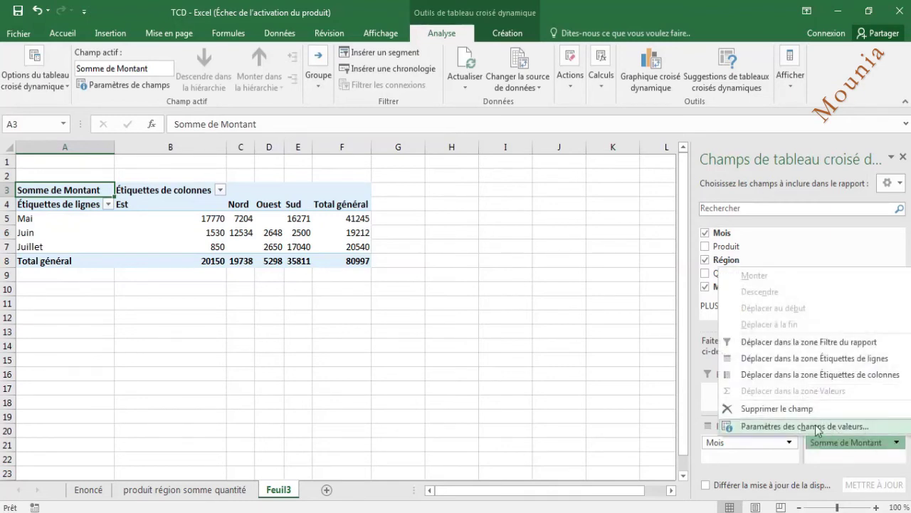
{"action": "left_click", "coordinate": [811, 427]}
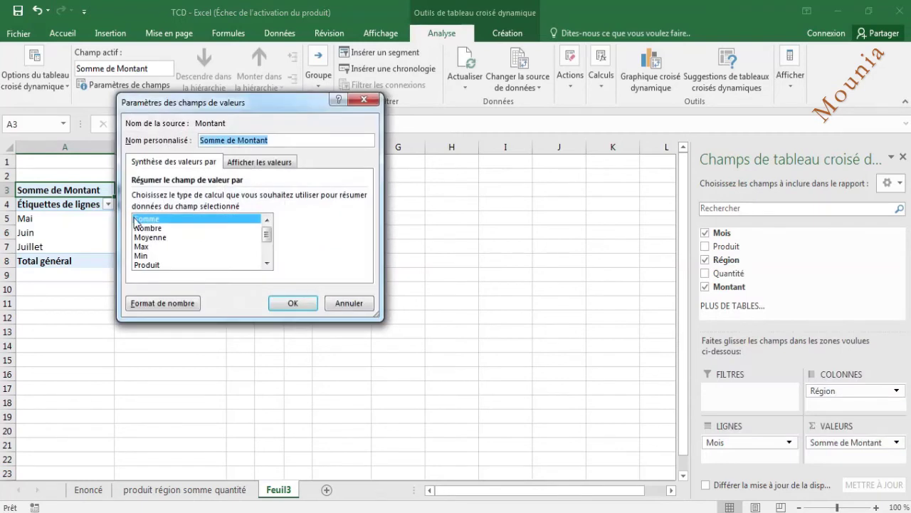
{"action": "left_click", "coordinate": [145, 238]}
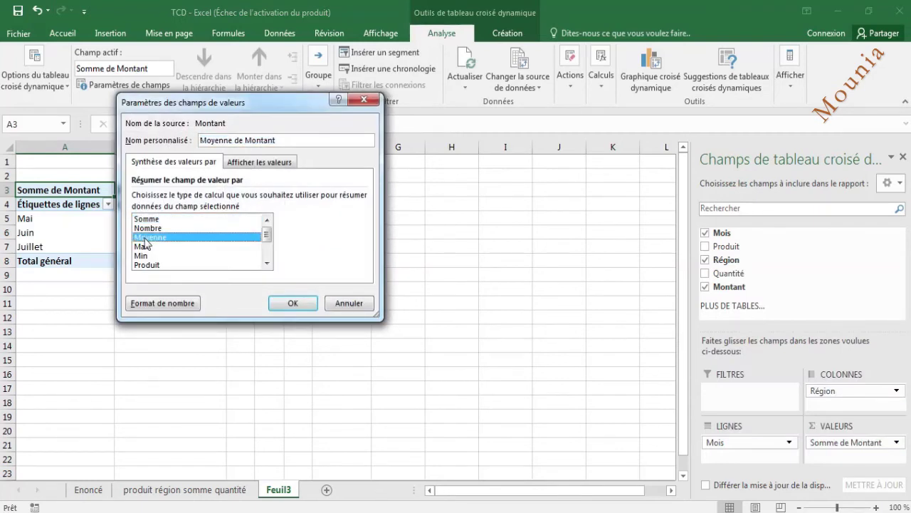
{"action": "left_click", "coordinate": [291, 304]}
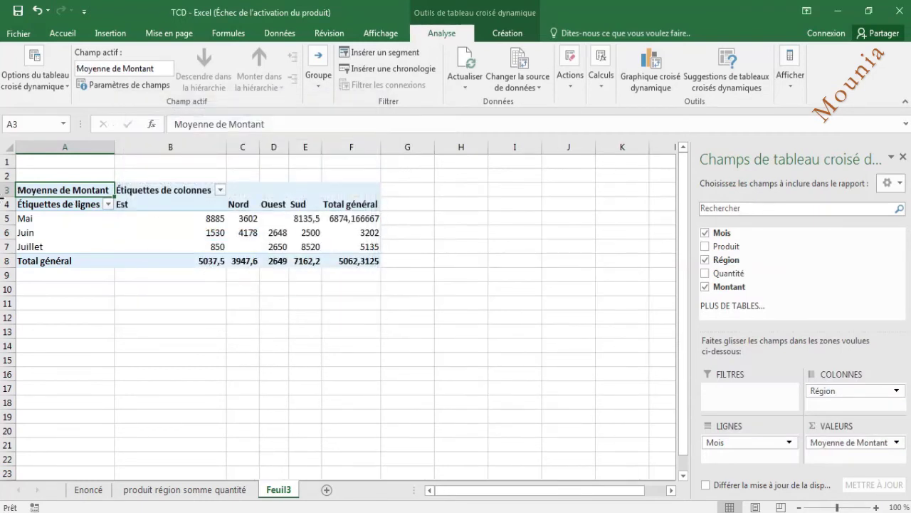
{"action": "left_click_drag", "start_coordinate": [4, 189], "coordinate": [5, 286]}
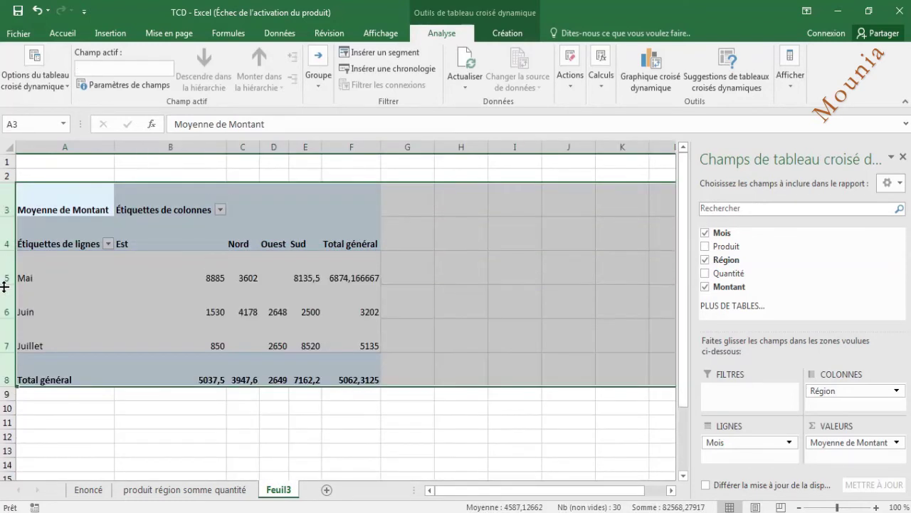
Step: Centre pivot rows 3–8 both vertically and horizontally, then select the amounts B5:F8
{"action": "left_click", "coordinate": [68, 34]}
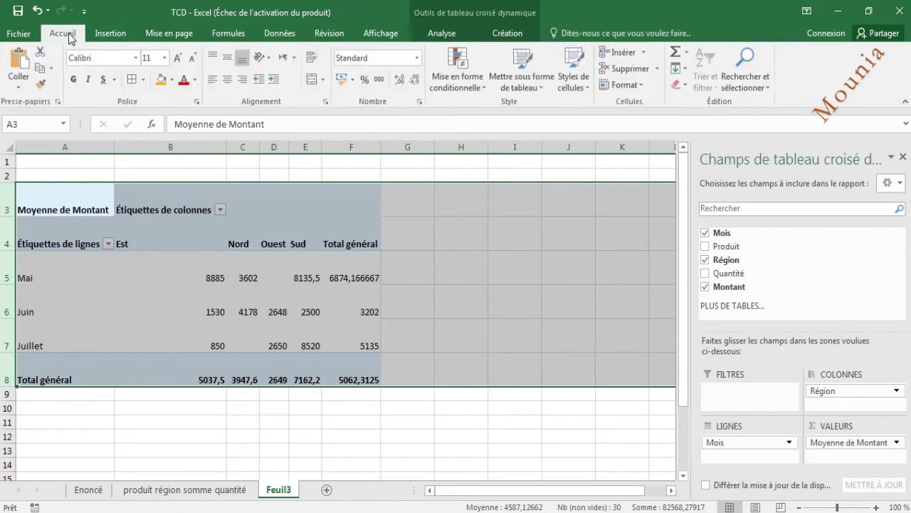
{"action": "left_click", "coordinate": [228, 57]}
{"action": "left_click", "coordinate": [229, 81]}
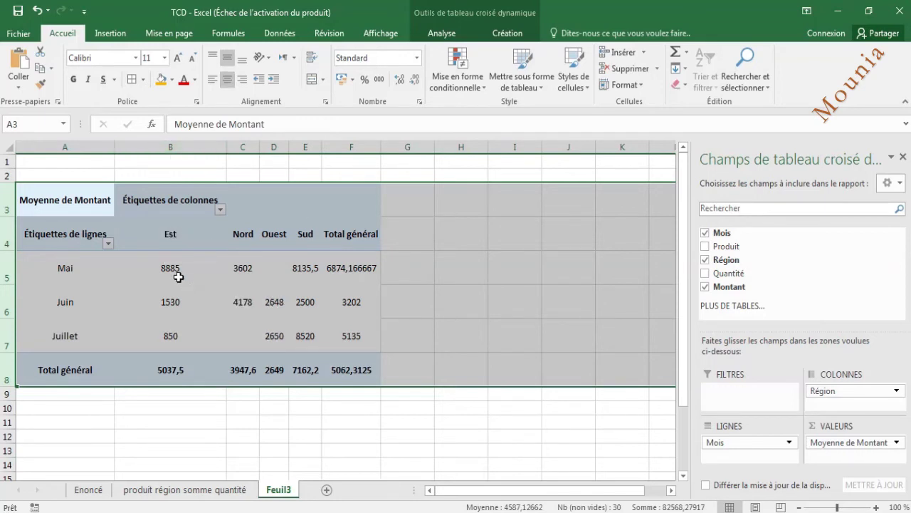
{"action": "left_click_drag", "start_coordinate": [169, 267], "coordinate": [351, 356]}
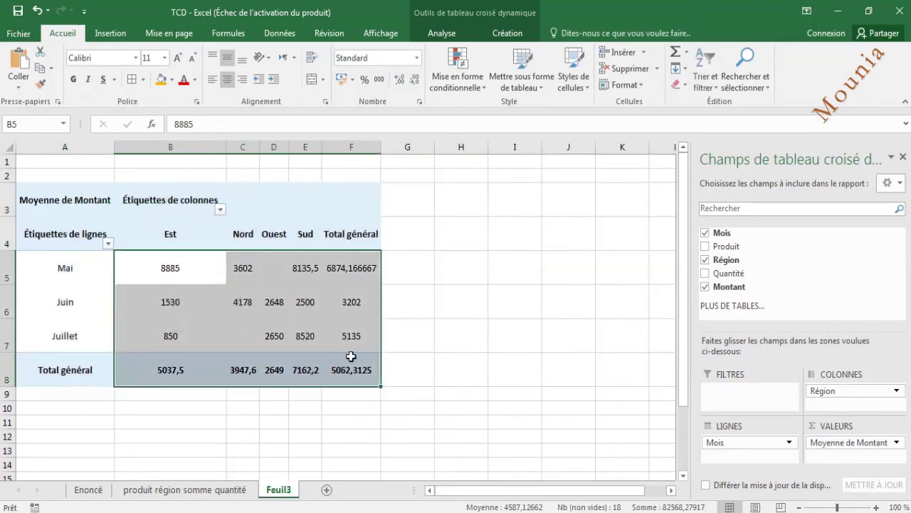
Step: Format the B5:F8 averages as Monétaire with the Dh symbol and 2 decimals
{"action": "left_click", "coordinate": [353, 80]}
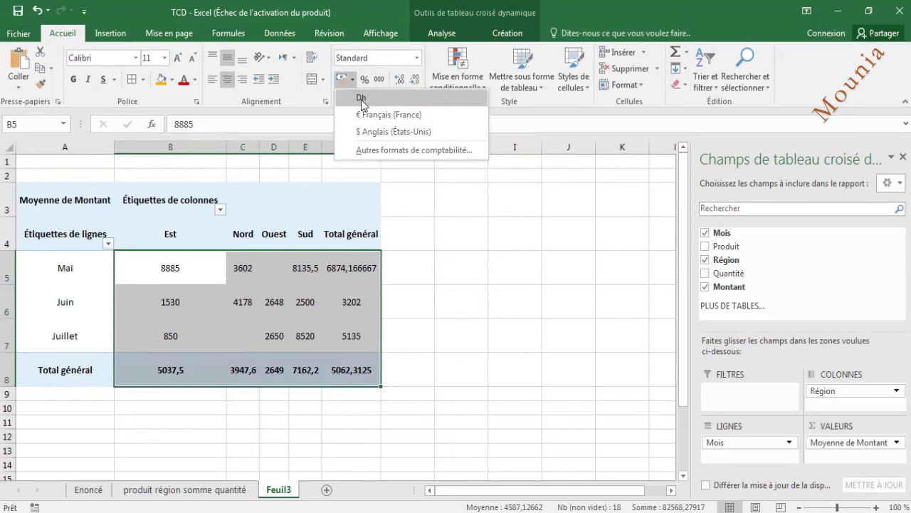
{"action": "left_click", "coordinate": [349, 80]}
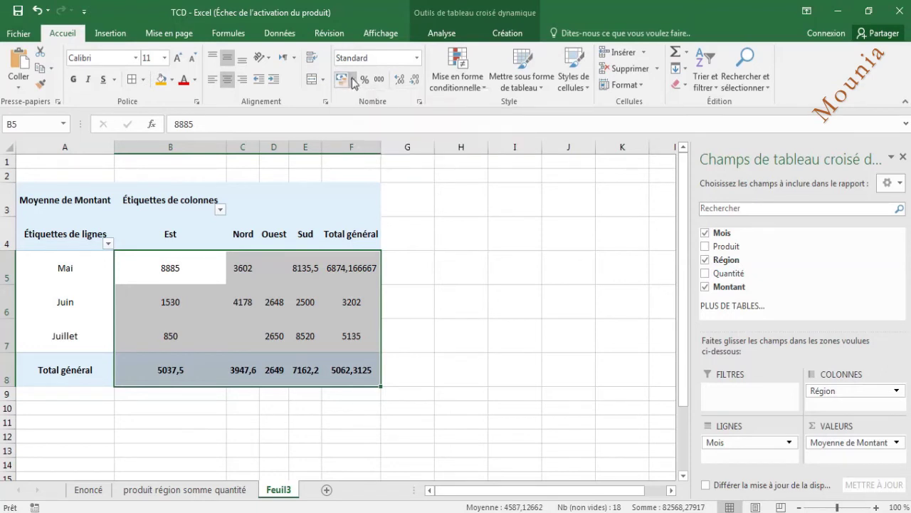
{"action": "left_click", "coordinate": [420, 102]}
{"action": "left_click", "coordinate": [93, 124]}
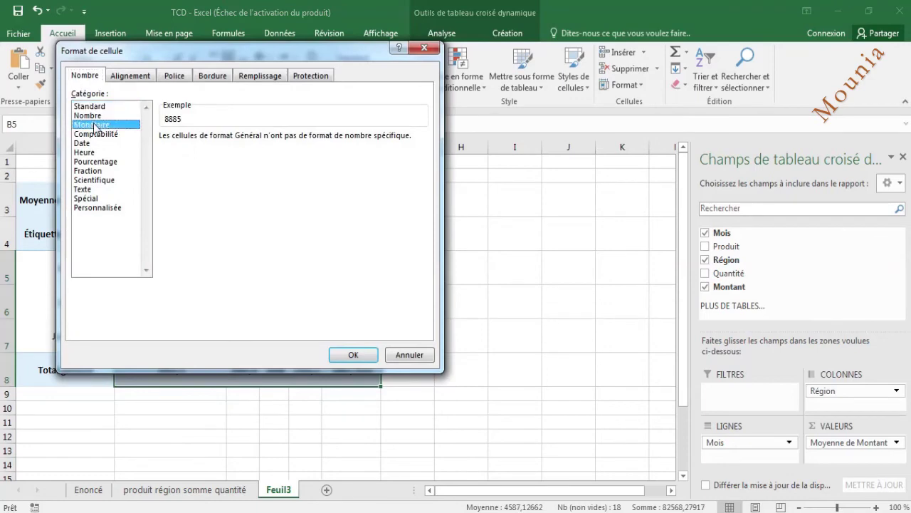
{"action": "left_click", "coordinate": [341, 356]}
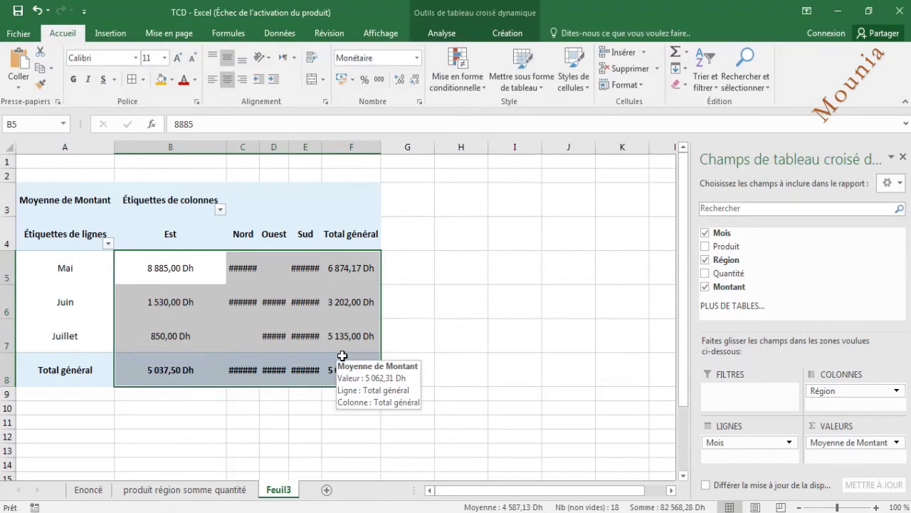
{"action": "mouse_move", "coordinate": [254, 276]}
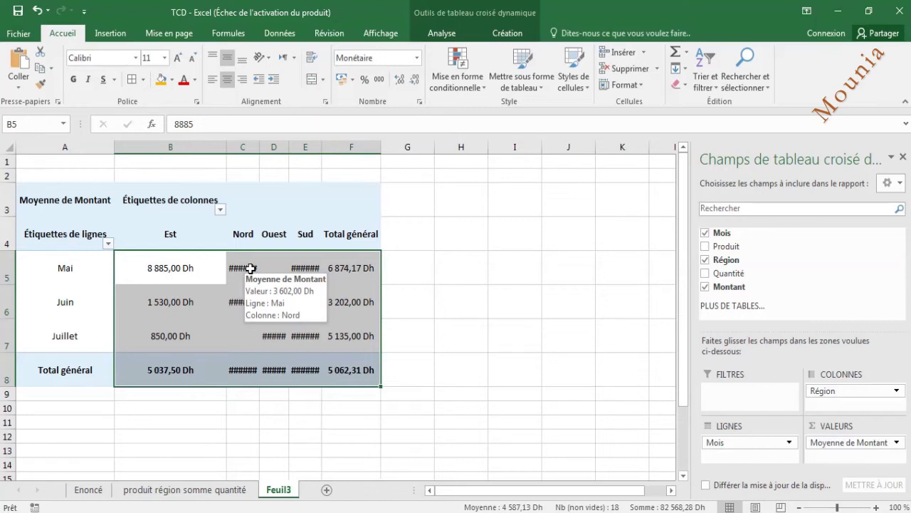
Step: Widen columns C to E (Nord, Ouest, Sud) so the Dh averages display in full
{"action": "left_click_drag", "start_coordinate": [242, 146], "coordinate": [350, 147]}
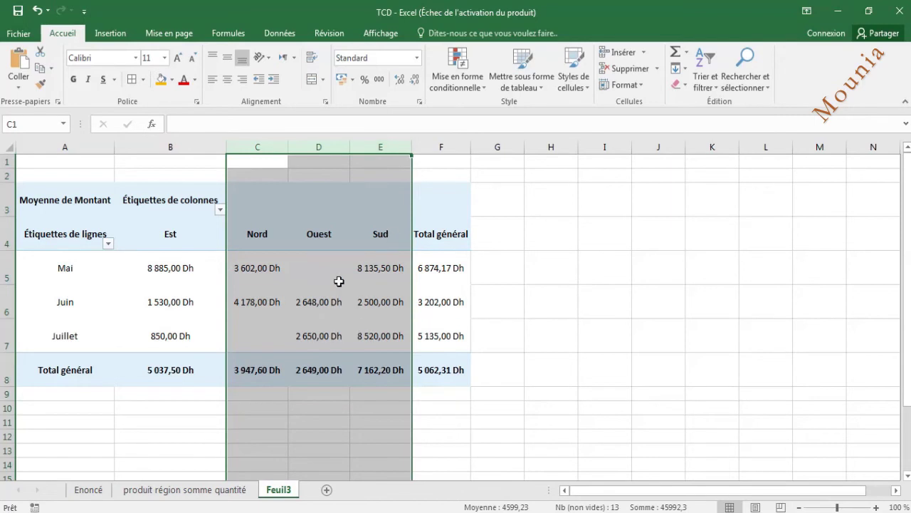
{"action": "left_click", "coordinate": [262, 266]}
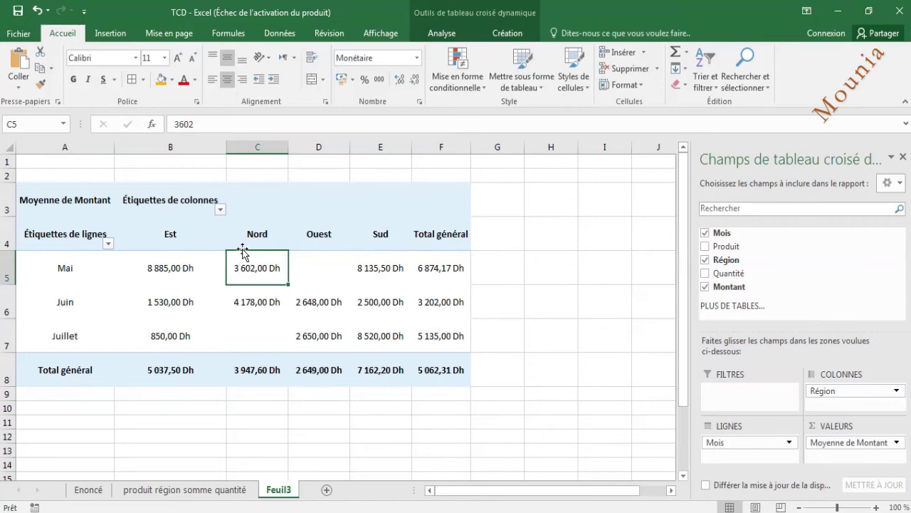
{"action": "left_click", "coordinate": [181, 200]}
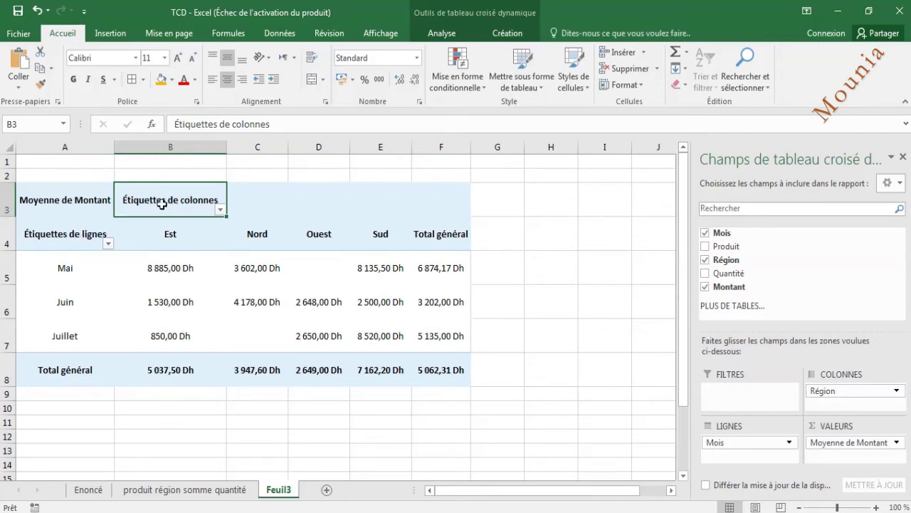
Step: Replace the B3 heading with 'Régions' and the A4 heading with 'Mois'
{"action": "left_click", "coordinate": [283, 121]}
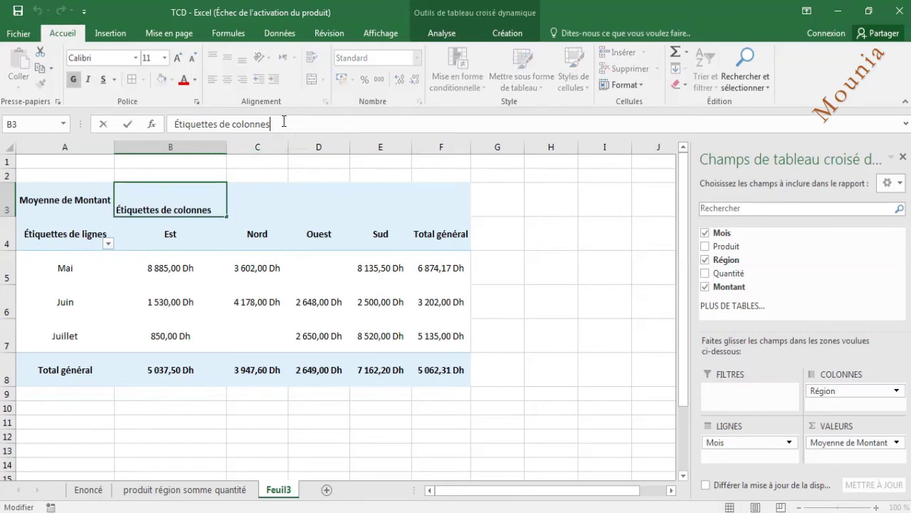
{"action": "key", "text": "BackSpace"}
{"action": "key", "text": "BackSpace"}
{"action": "key", "text": "BackSpace"}
{"action": "key", "text": "BackSpace"}
{"action": "key", "text": "BackSpace"}
{"action": "key", "text": "BackSpace"}
{"action": "key", "text": "BackSpace"}
{"action": "key", "text": "BackSpace"}
{"action": "key", "text": "BackSpace"}
{"action": "key", "text": "BackSpace"}
{"action": "key", "text": "BackSpace"}
{"action": "key", "text": "BackSpace"}
{"action": "key", "text": "BackSpace"}
{"action": "key", "text": "BackSpace"}
{"action": "key", "text": "BackSpace"}
{"action": "key", "text": "BackSpace"}
{"action": "key", "text": "BackSpace"}
{"action": "key", "text": "BackSpace"}
{"action": "key", "text": "BackSpace"}
{"action": "key", "text": "BackSpace"}
{"action": "key", "text": "BackSpace"}
{"action": "key", "text": "BackSpace"}
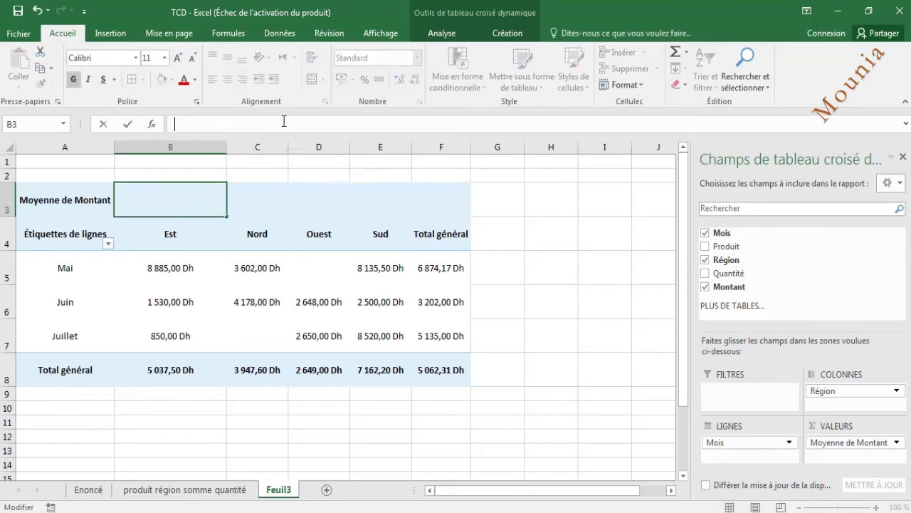
{"action": "type", "text": "Régions"}
{"action": "left_click", "coordinate": [91, 226]}
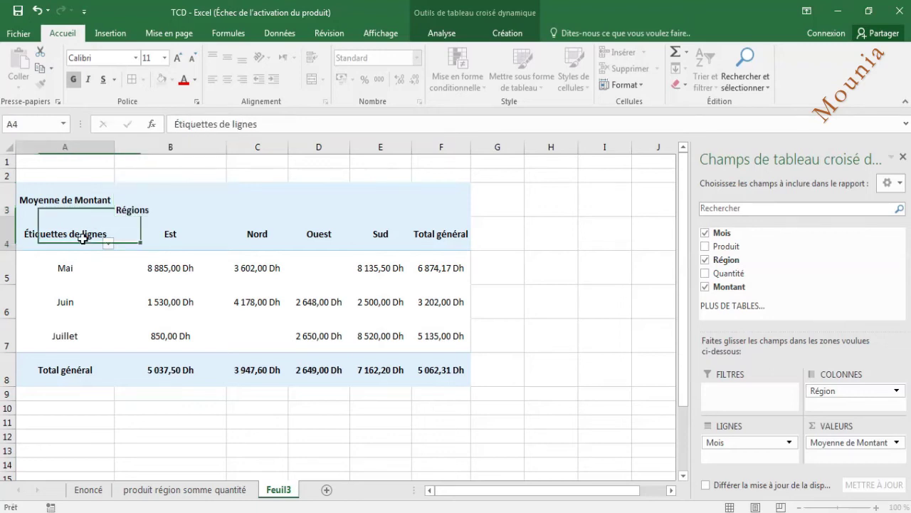
{"action": "type", "text": "Mois"}
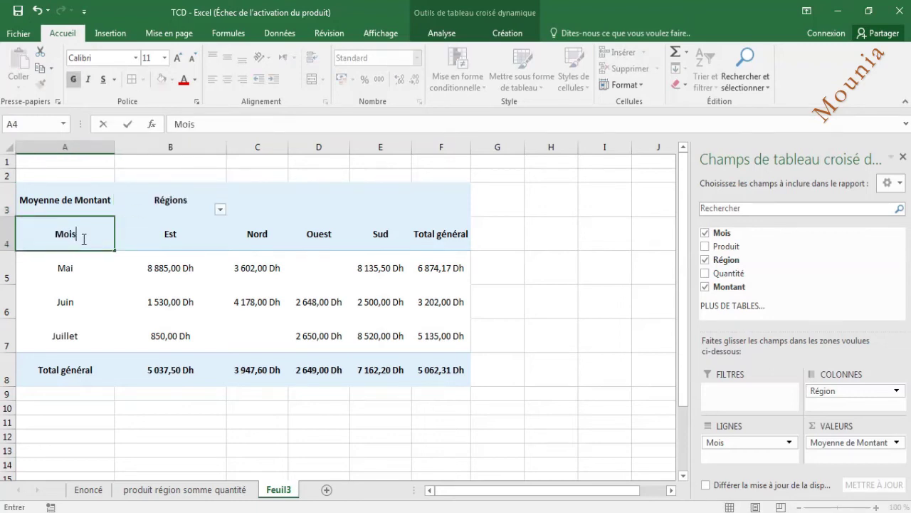
{"action": "left_click", "coordinate": [107, 285]}
{"action": "left_click", "coordinate": [172, 205]}
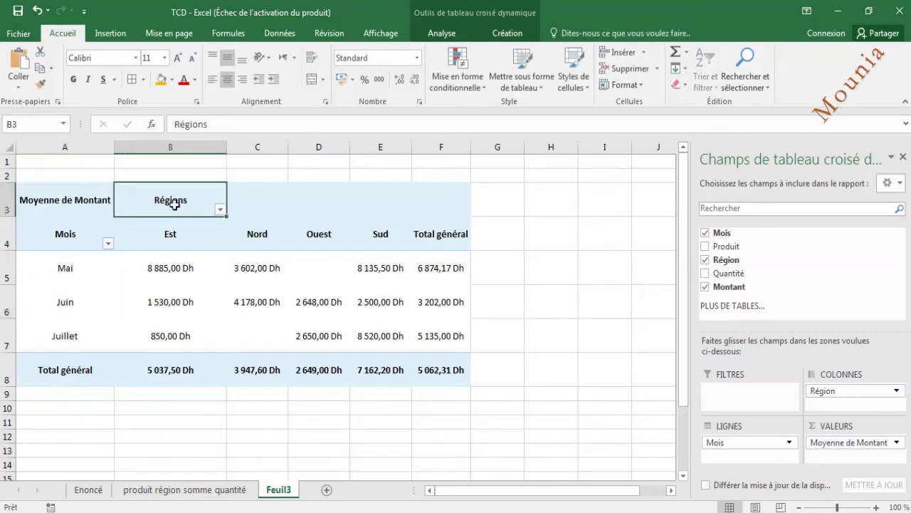
{"action": "left_click", "coordinate": [64, 241]}
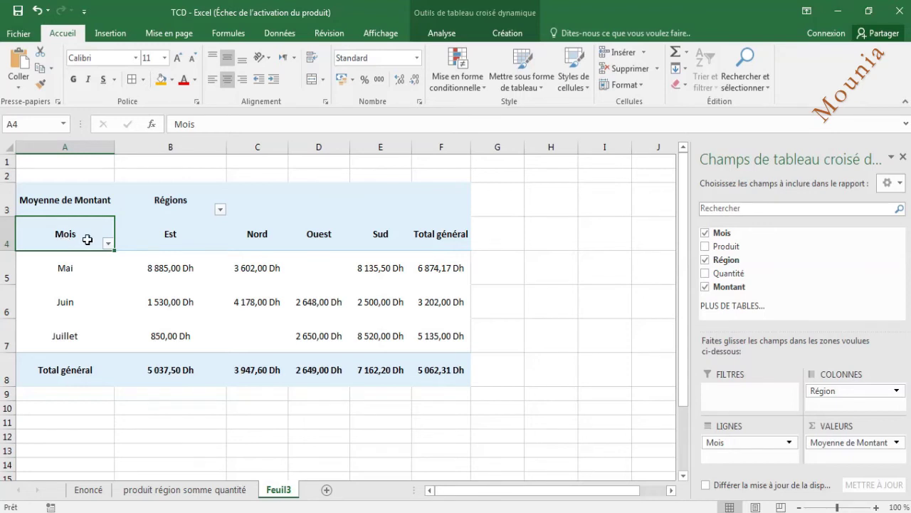
{"action": "mouse_move", "coordinate": [144, 350]}
Step: Filter the Régions column labels to show only Sud
{"action": "left_click", "coordinate": [219, 209]}
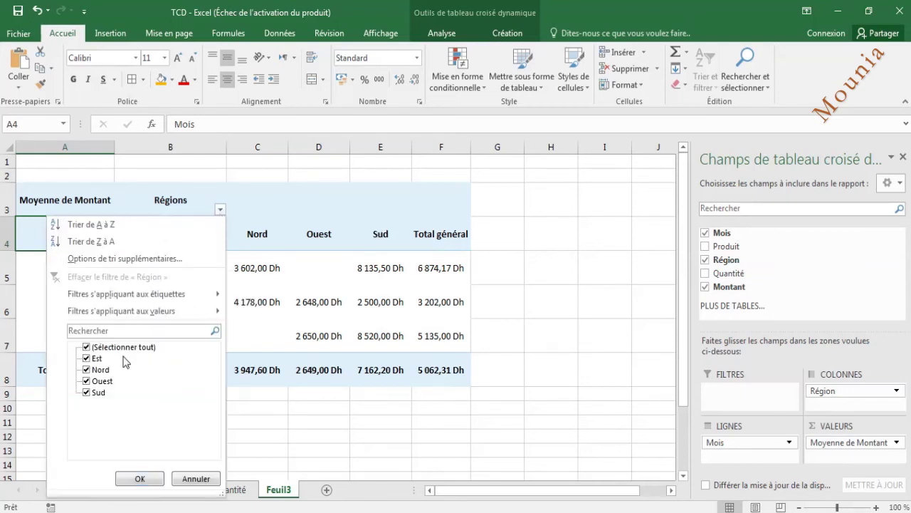
{"action": "left_click", "coordinate": [87, 348]}
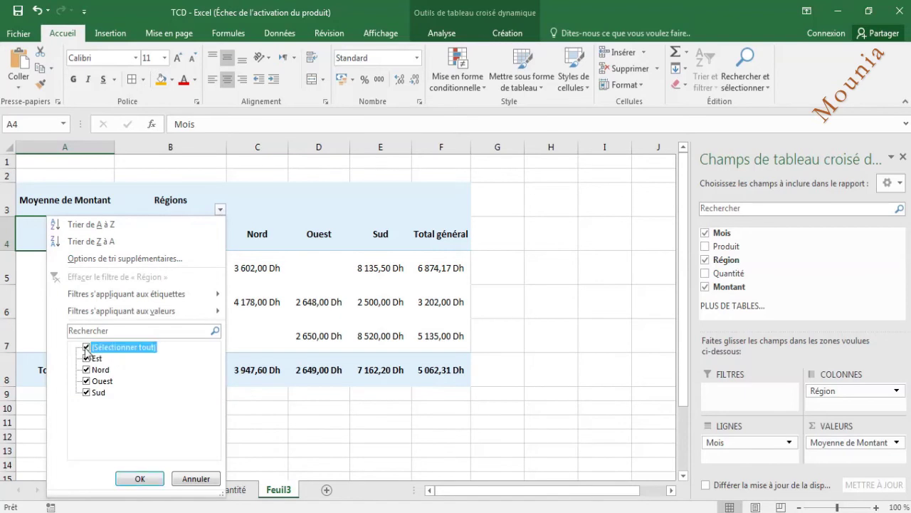
{"action": "left_click", "coordinate": [87, 392]}
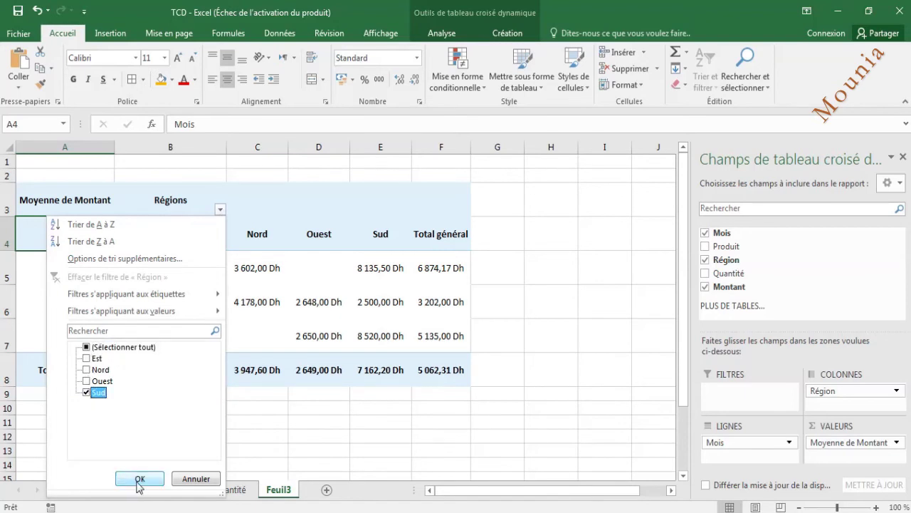
{"action": "left_click", "coordinate": [140, 478]}
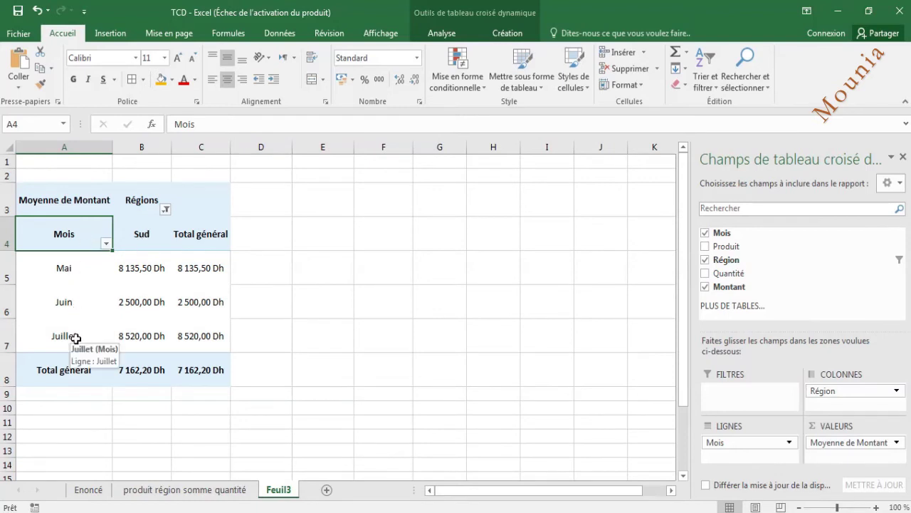
Step: Filter the Mois row labels to show only Juillet
{"action": "left_click", "coordinate": [106, 243]}
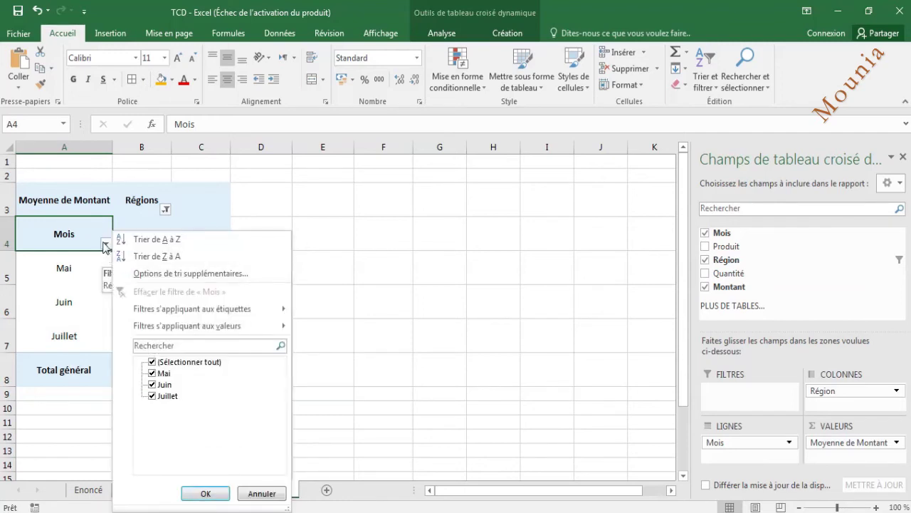
{"action": "left_click", "coordinate": [151, 363]}
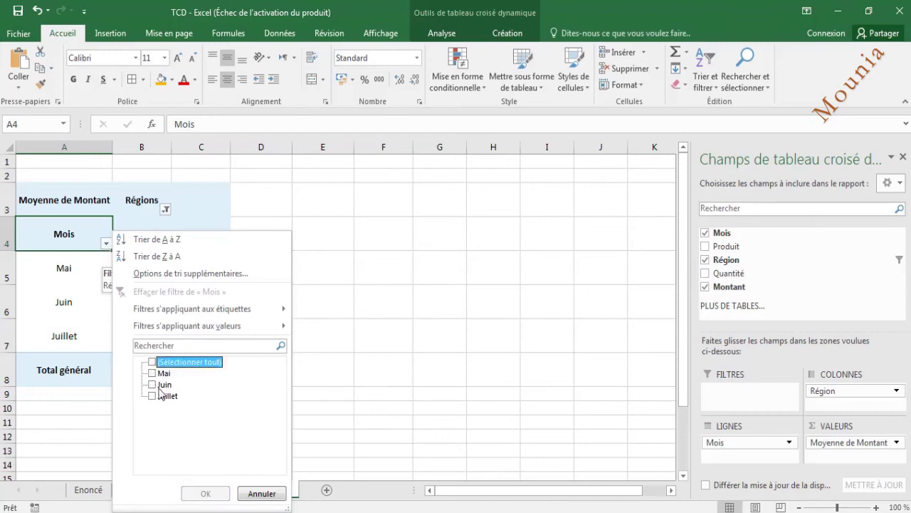
{"action": "left_click", "coordinate": [152, 396]}
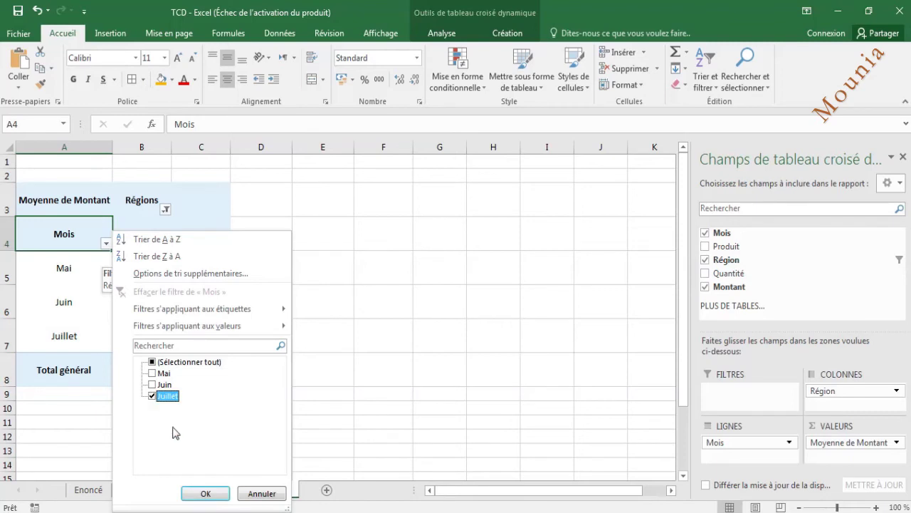
{"action": "left_click", "coordinate": [205, 494]}
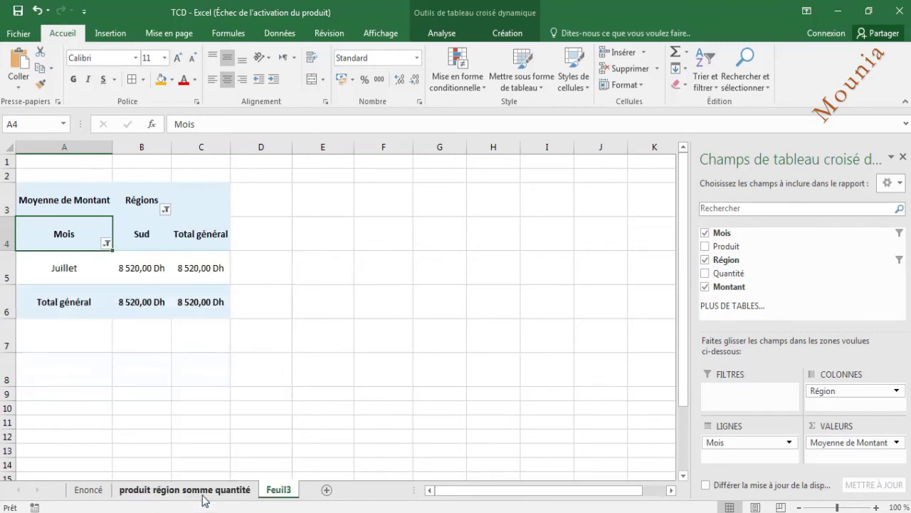
{"action": "mouse_move", "coordinate": [146, 290]}
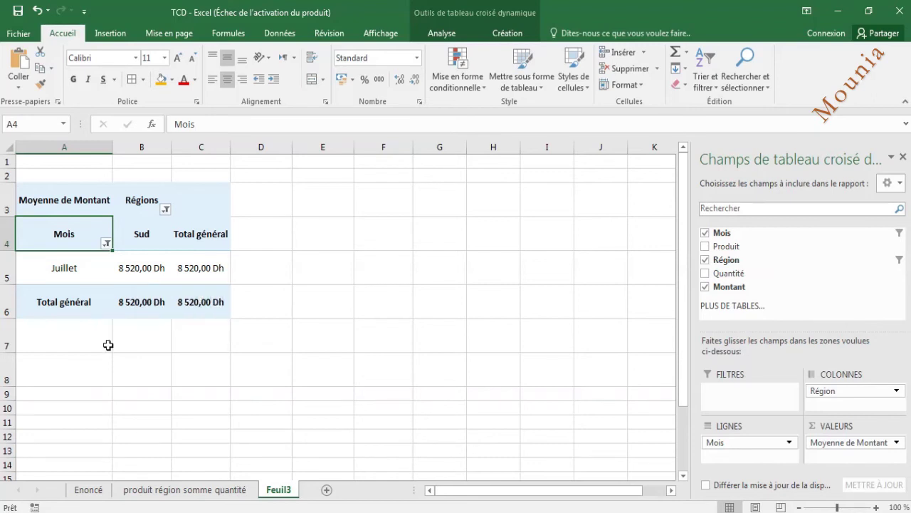
Step: Switch to the Enoncé sheet with the source sales data and questions
{"action": "left_click", "coordinate": [83, 491]}
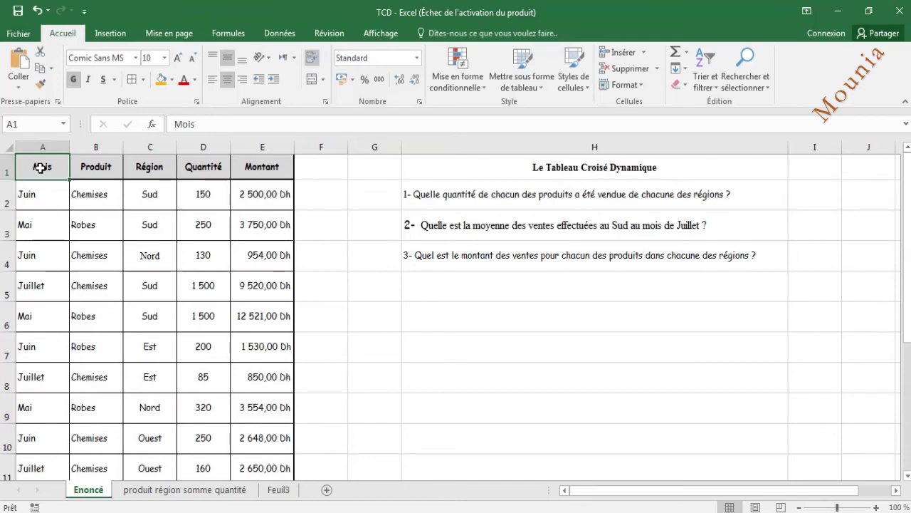
Step: Insert a pivot table from Enoncé!$A$1:$E$17 on a new sheet, placing Feuil4 after Feuil3
{"action": "left_click", "coordinate": [111, 34]}
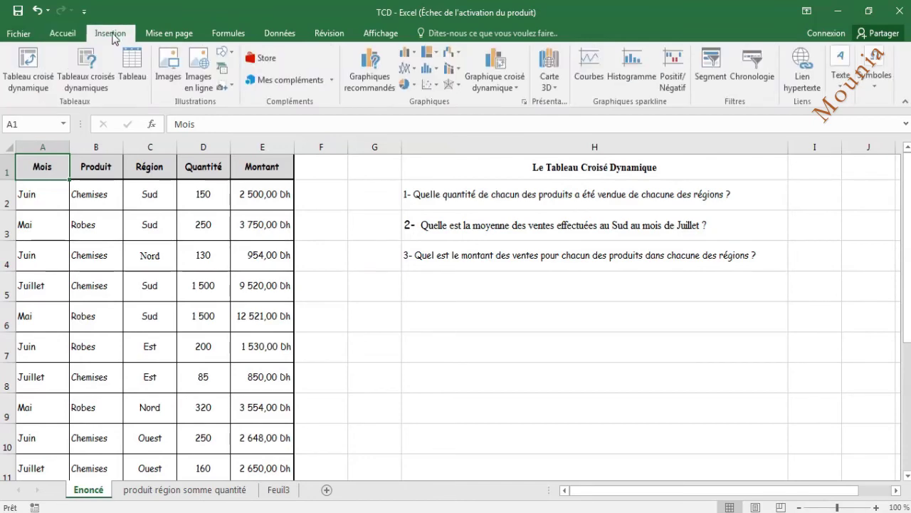
{"action": "left_click", "coordinate": [29, 80]}
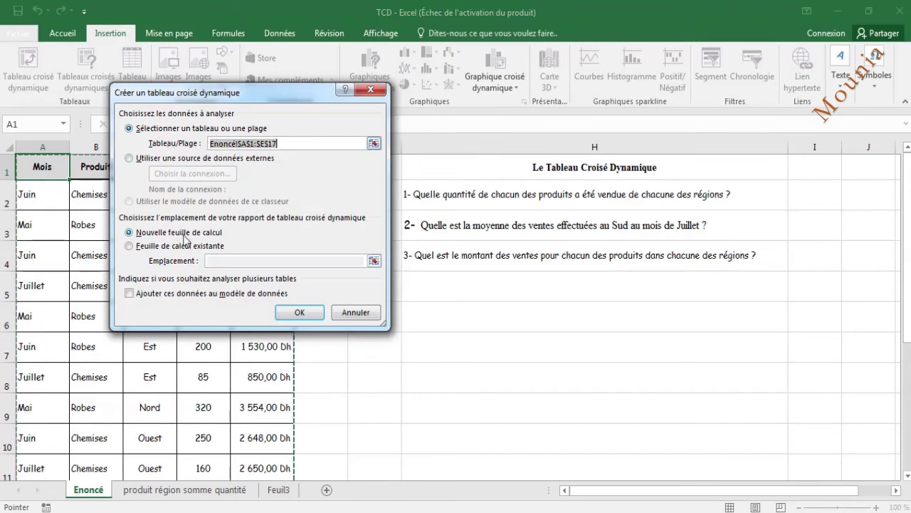
{"action": "left_click", "coordinate": [292, 312]}
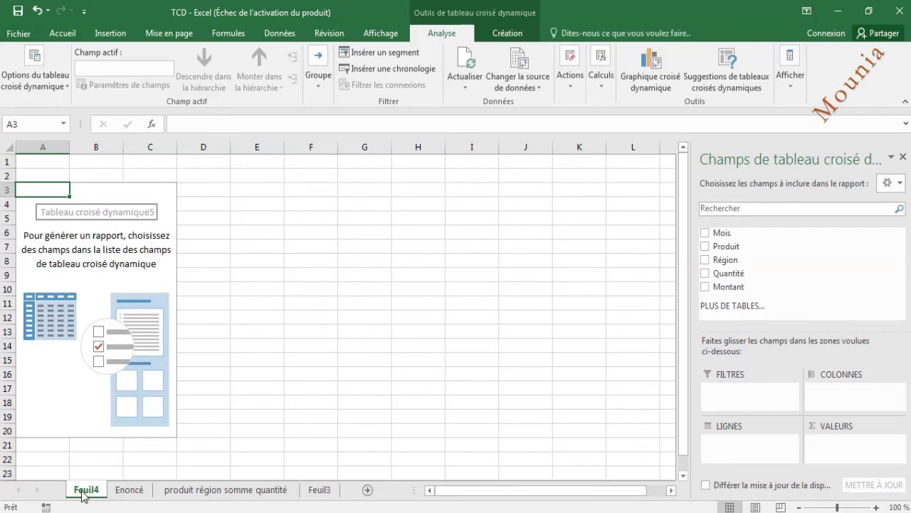
{"action": "left_click_drag", "start_coordinate": [82, 494], "coordinate": [348, 479]}
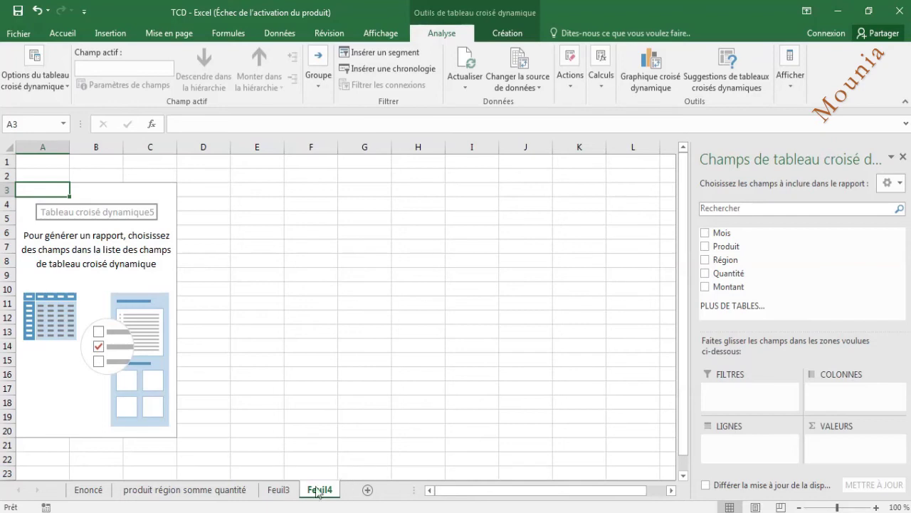
Step: Rename the Feuil3 sheet to 'Sud juillet moy'
{"action": "left_click", "coordinate": [278, 490]}
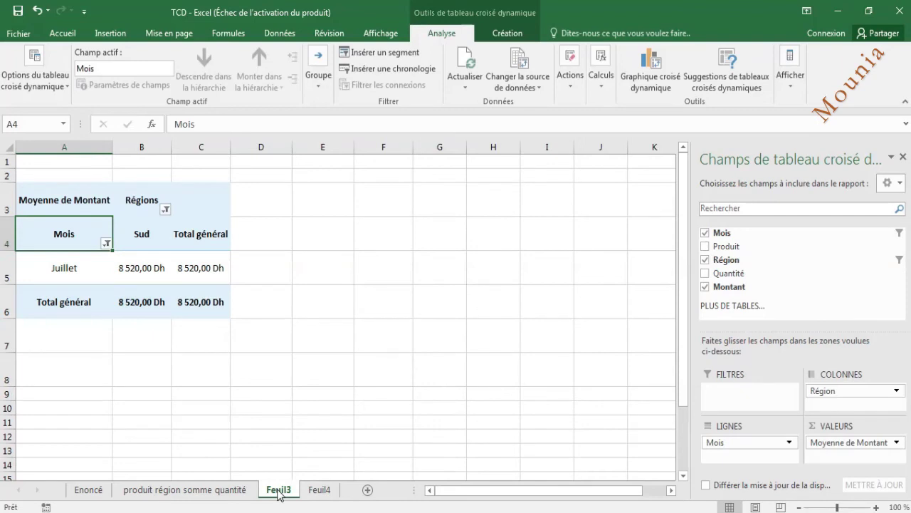
{"action": "double_click", "coordinate": [278, 491]}
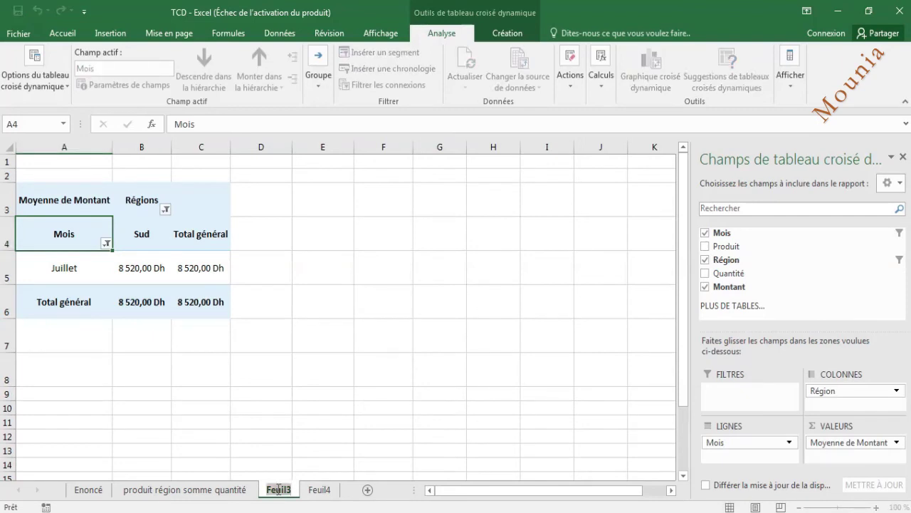
{"action": "type", "text": "Sud"}
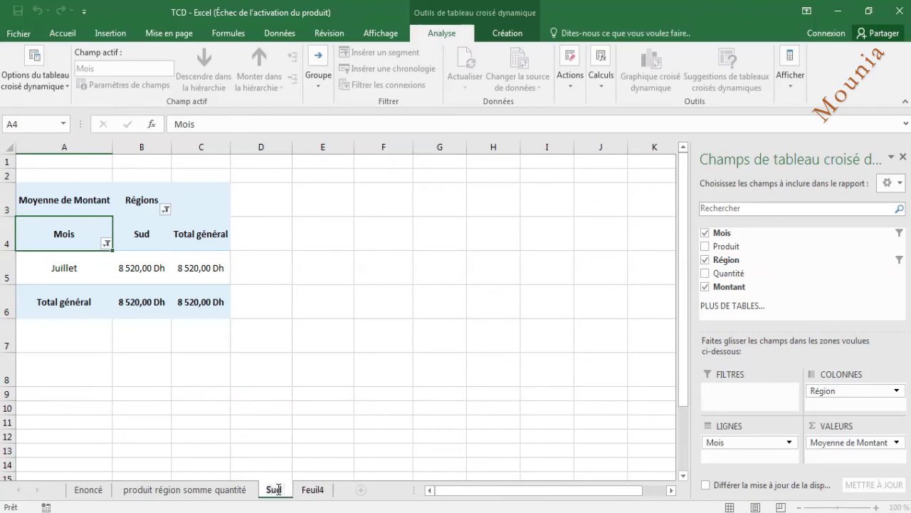
{"action": "type", "text": " jui"}
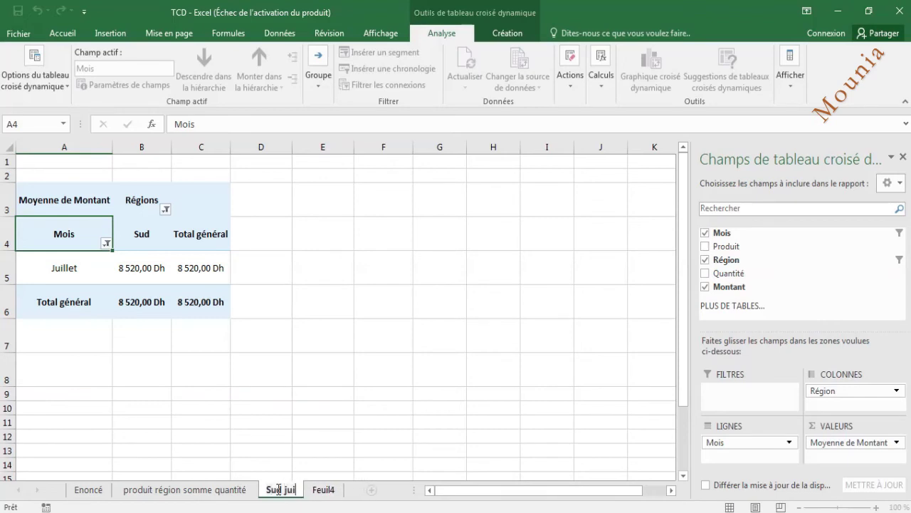
{"action": "type", "text": "llet"}
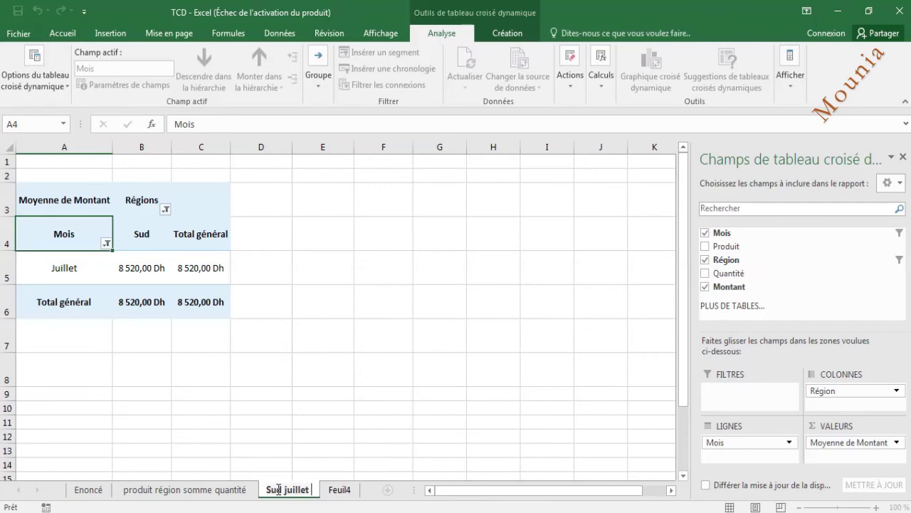
{"action": "type", "text": " moy"}
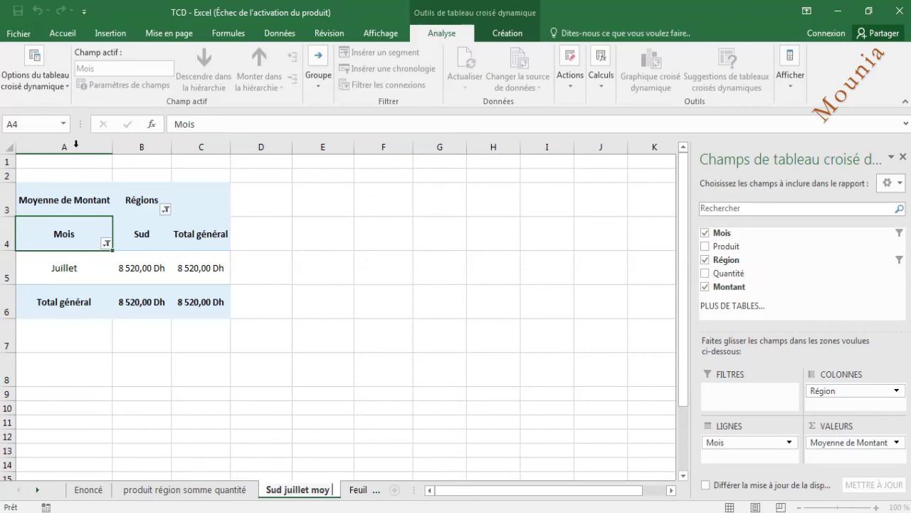
{"action": "left_click", "coordinate": [66, 200]}
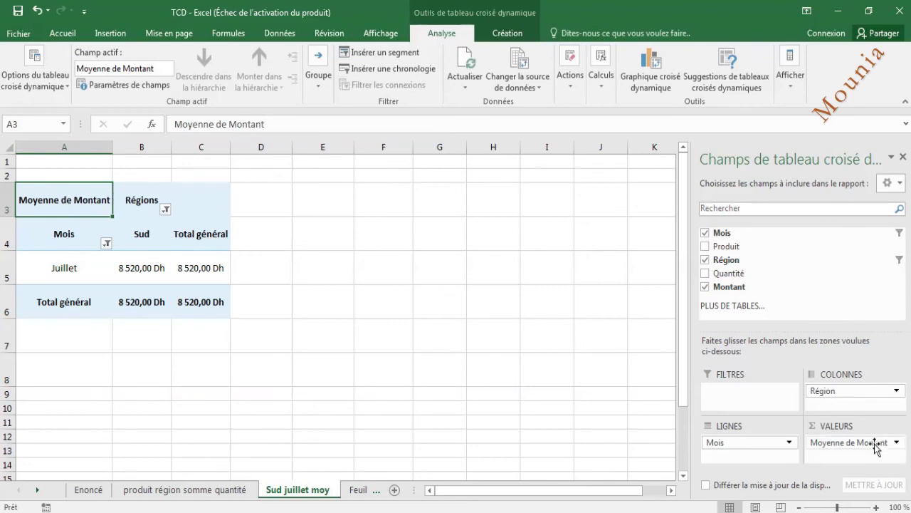
{"action": "left_click_drag", "start_coordinate": [874, 441], "coordinate": [840, 443]}
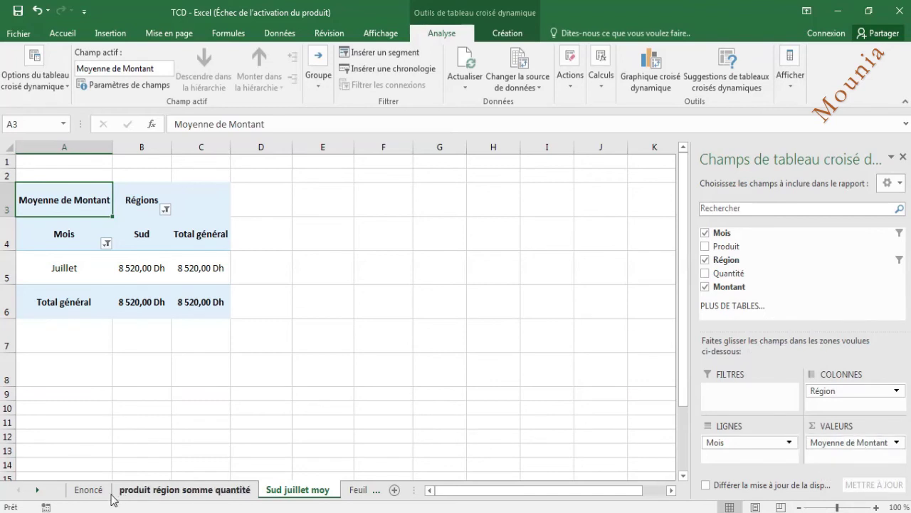
Step: Extend the sheet name to 'Sud juillet moy CA' and return to the Feuil4 pivot
{"action": "left_click", "coordinate": [89, 490]}
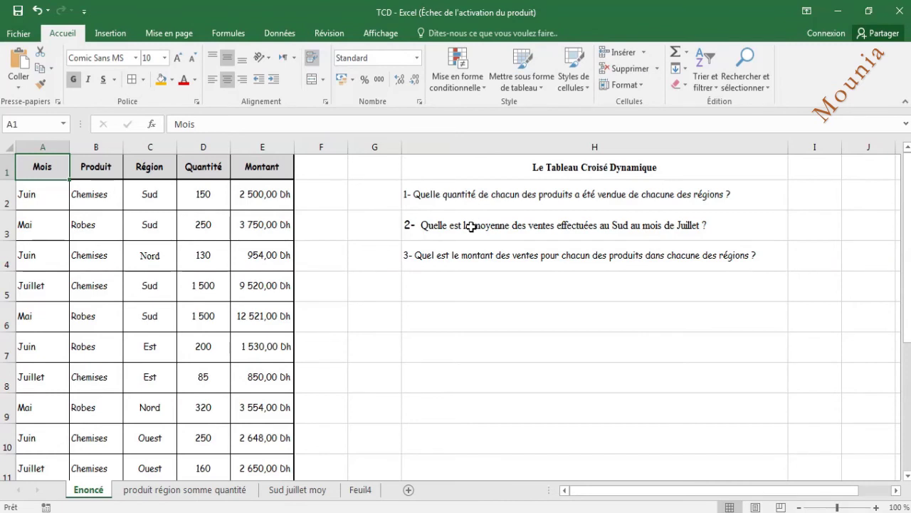
{"action": "left_click", "coordinate": [298, 490]}
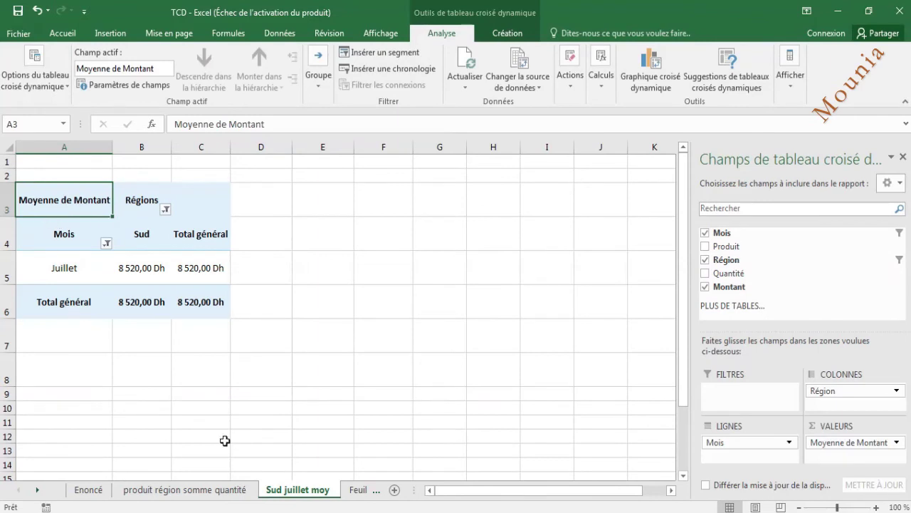
{"action": "double_click", "coordinate": [329, 488]}
{"action": "key", "text": "Return"}
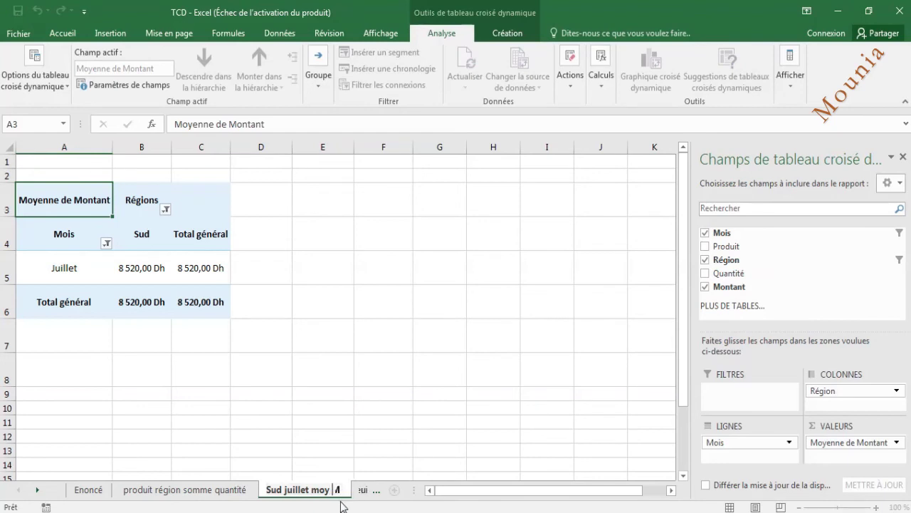
{"action": "type", "text": "CA"}
{"action": "left_click", "coordinate": [359, 434]}
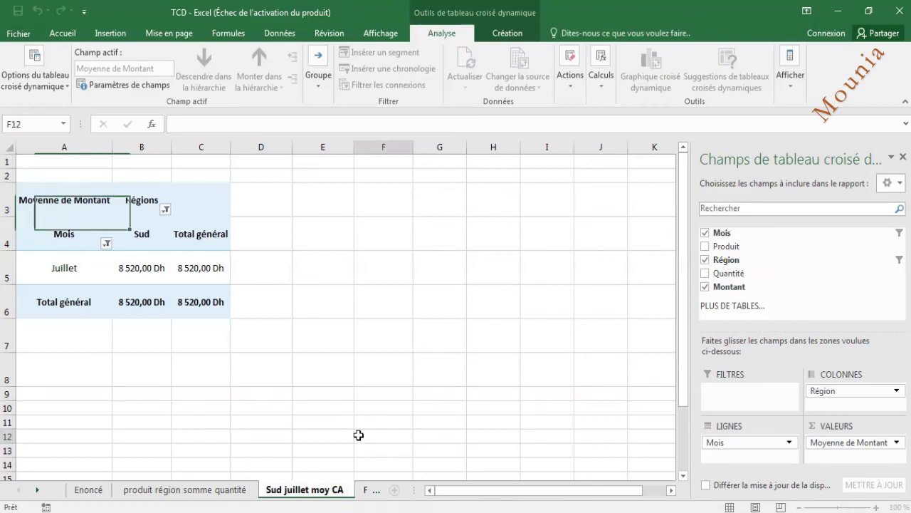
{"action": "left_click", "coordinate": [383, 491]}
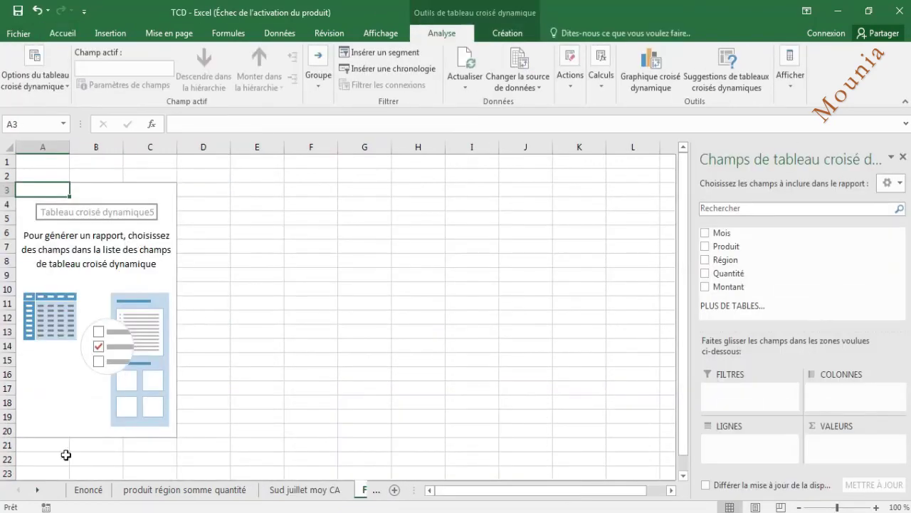
Step: After checking the Enoncé data, build the Feuil4 pivot: Produit columns, Région rows, sum of Montant values
{"action": "left_click", "coordinate": [88, 494]}
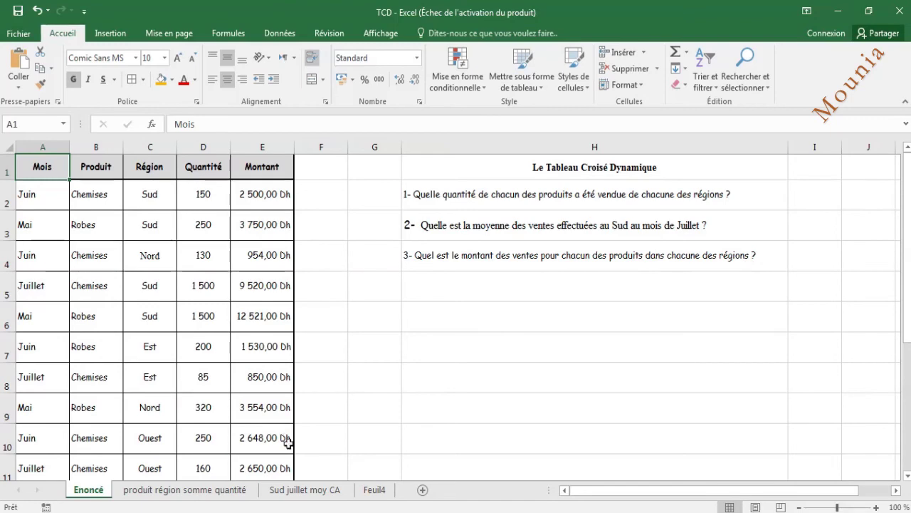
{"action": "left_click", "coordinate": [375, 489]}
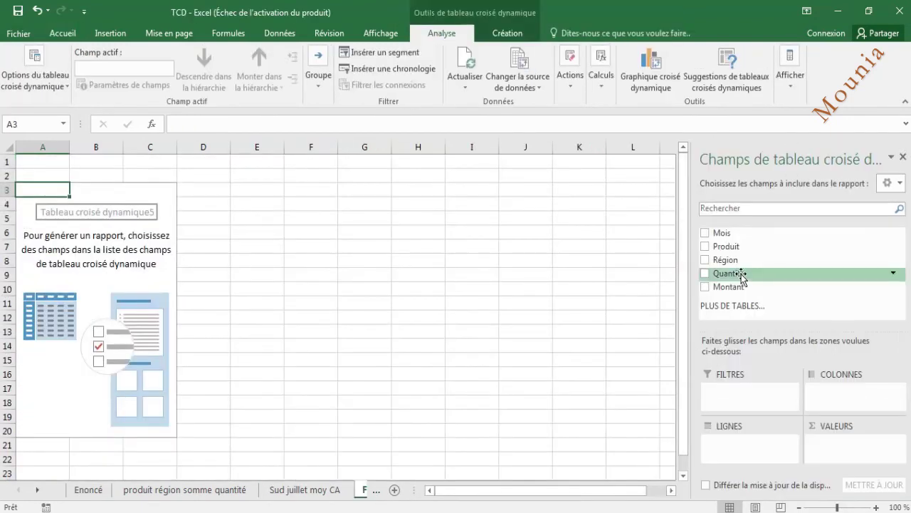
{"action": "left_click_drag", "start_coordinate": [724, 247], "coordinate": [825, 395]}
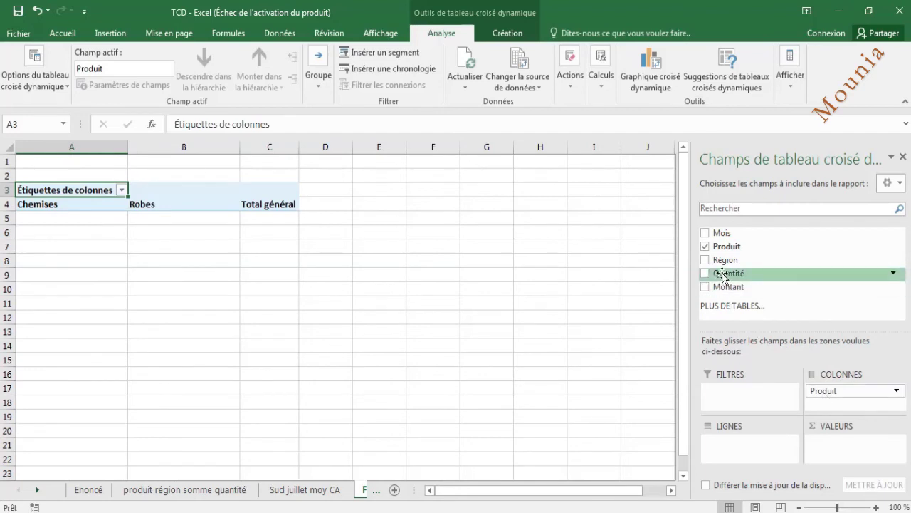
{"action": "left_click_drag", "start_coordinate": [723, 259], "coordinate": [733, 446]}
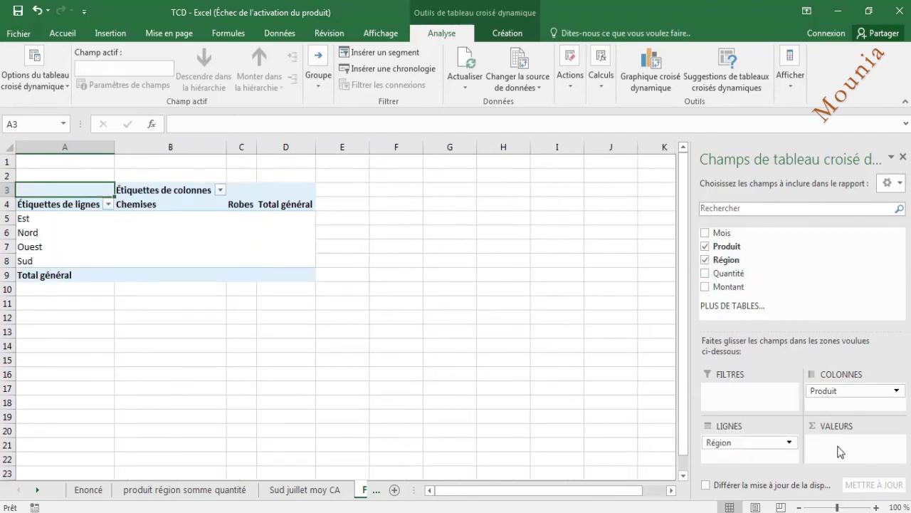
{"action": "left_click_drag", "start_coordinate": [723, 286], "coordinate": [844, 445]}
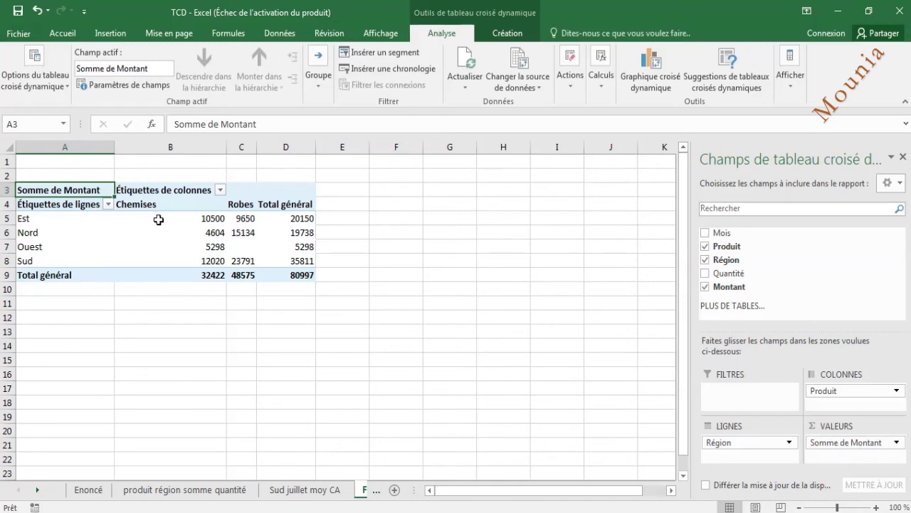
{"action": "left_click_drag", "start_coordinate": [157, 217], "coordinate": [292, 274]}
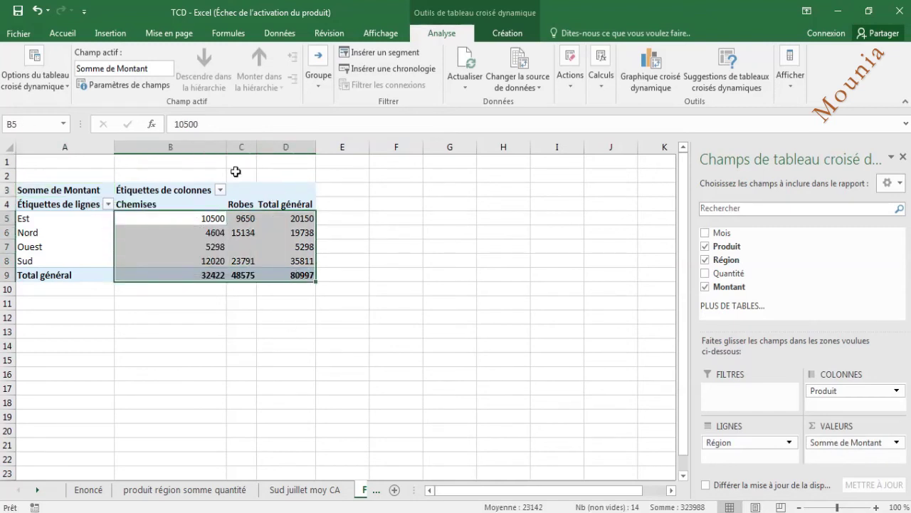
Step: Format pivot amounts B5:D9 as Nombre with 0 decimals and thousands separator, centred horizontally
{"action": "left_click", "coordinate": [64, 33]}
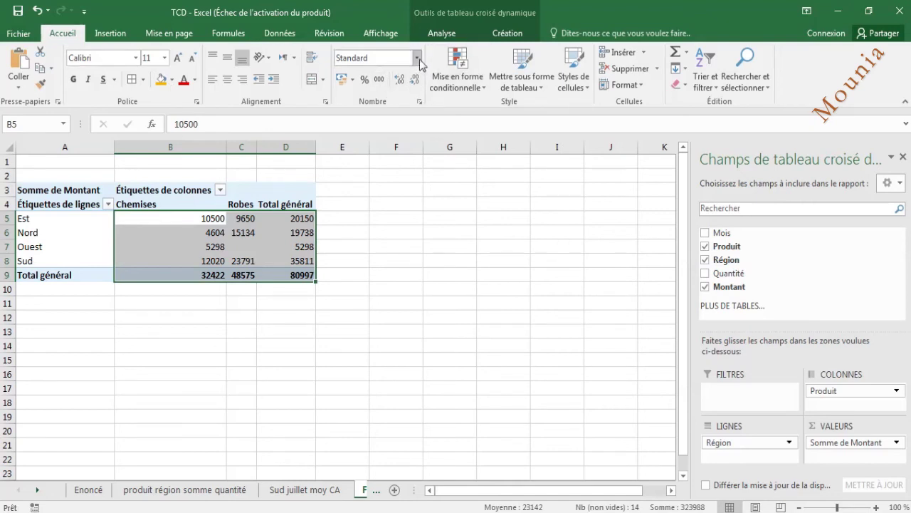
{"action": "left_click", "coordinate": [420, 102]}
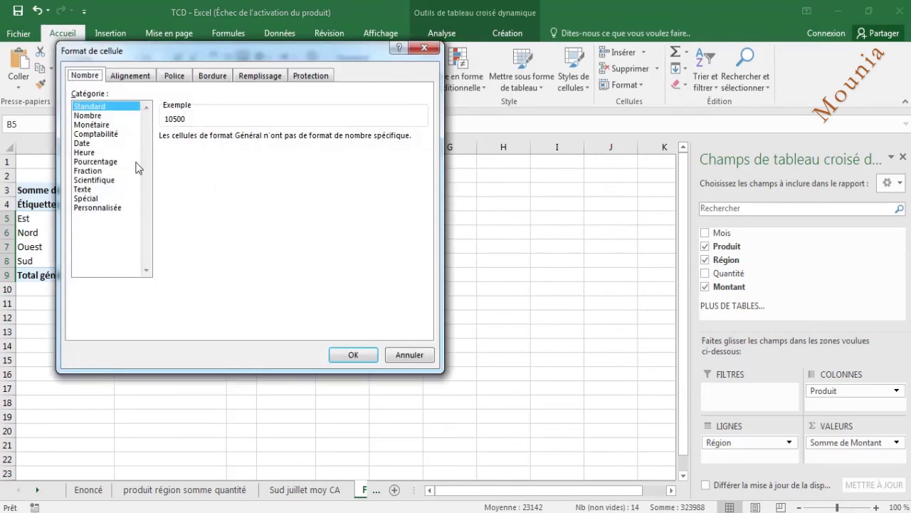
{"action": "left_click", "coordinate": [87, 116]}
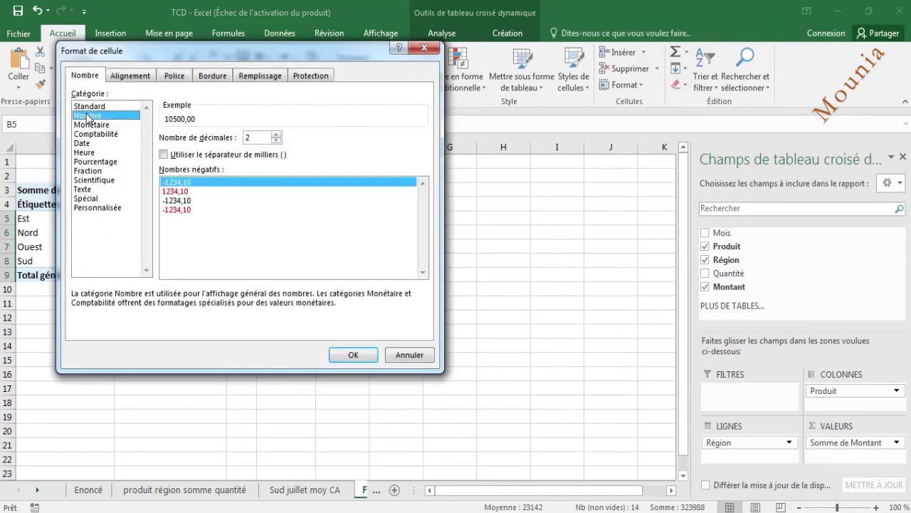
{"action": "left_click", "coordinate": [276, 141]}
{"action": "left_click", "coordinate": [276, 141]}
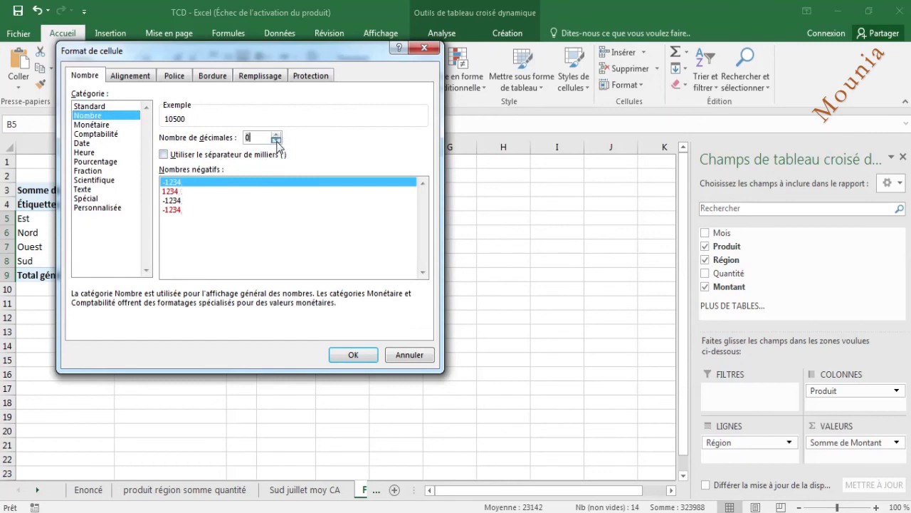
{"action": "left_click", "coordinate": [199, 156]}
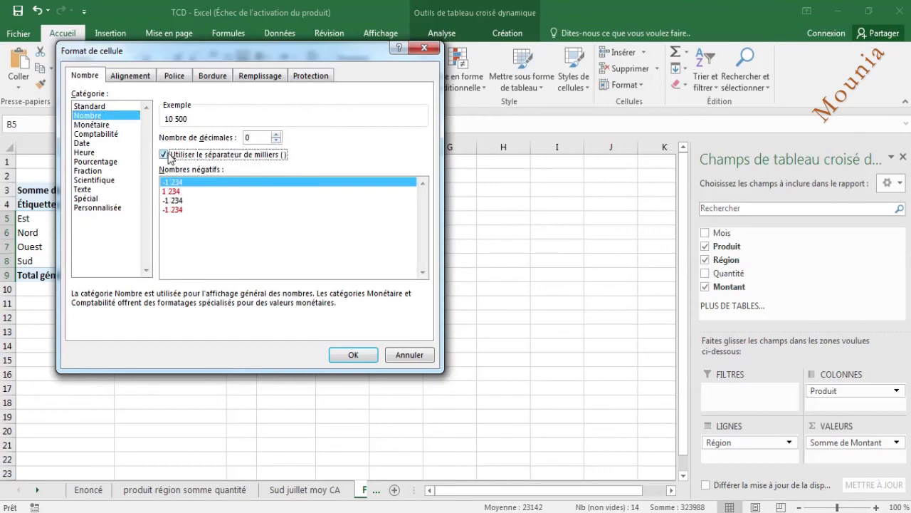
{"action": "left_click", "coordinate": [163, 154]}
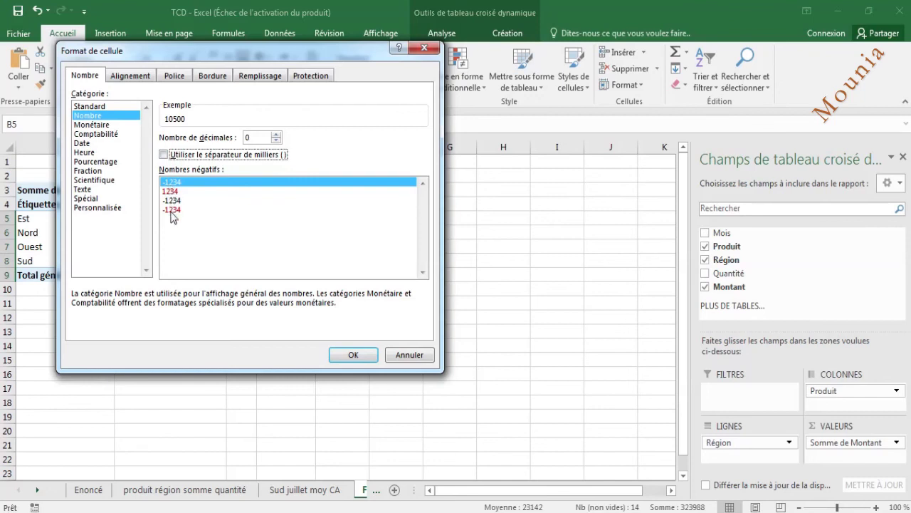
{"action": "left_click", "coordinate": [165, 155]}
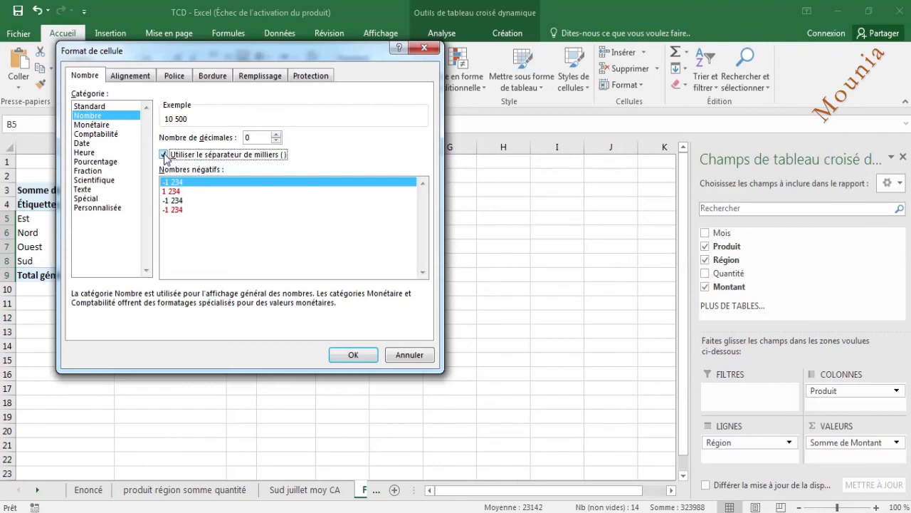
{"action": "left_click", "coordinate": [351, 356]}
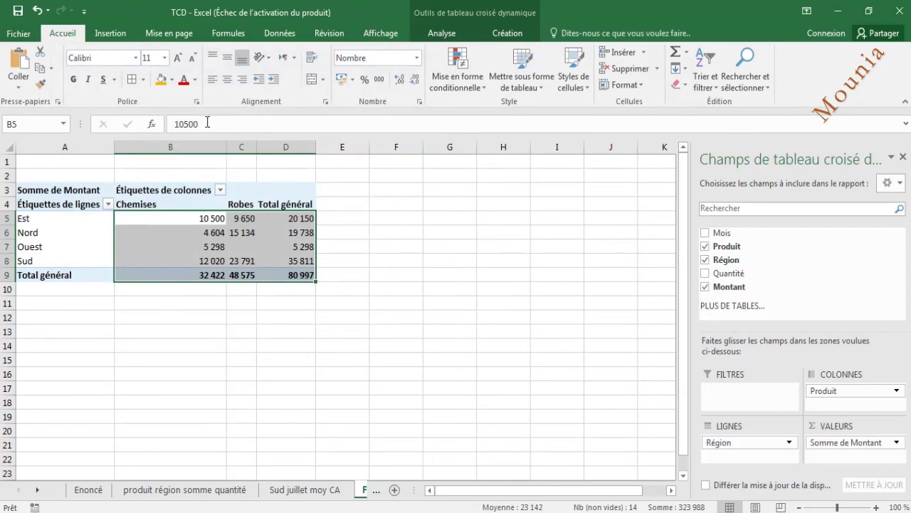
{"action": "left_click", "coordinate": [227, 79]}
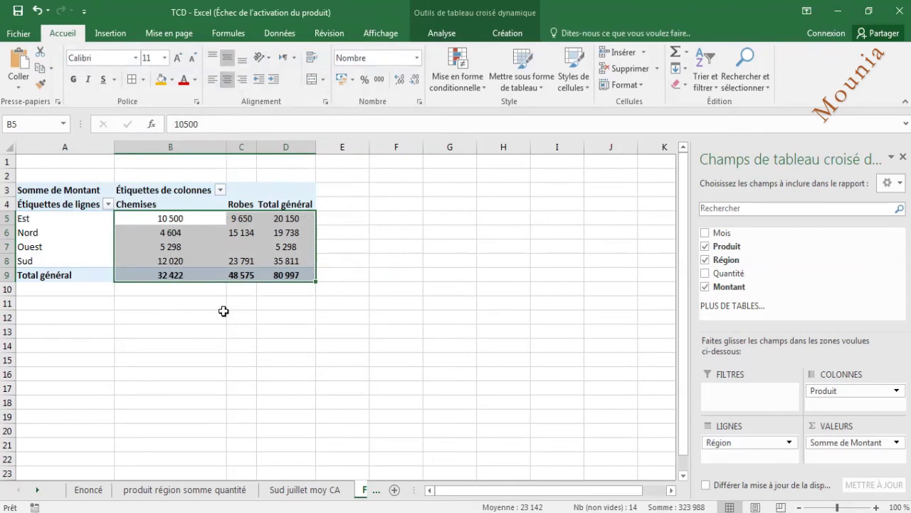
Step: Make rows 3–10 taller and widen columns B to D of the pivot
{"action": "left_click_drag", "start_coordinate": [9, 189], "coordinate": [8, 299]}
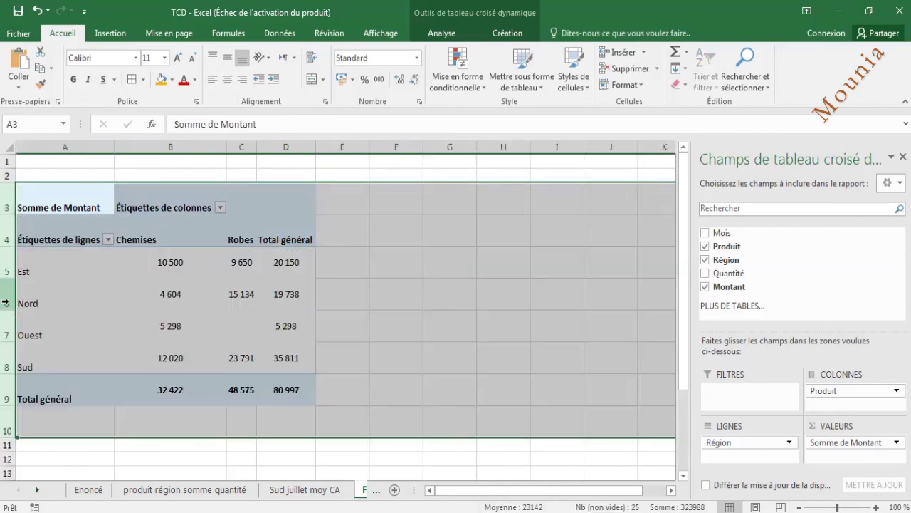
{"action": "left_click", "coordinate": [162, 214]}
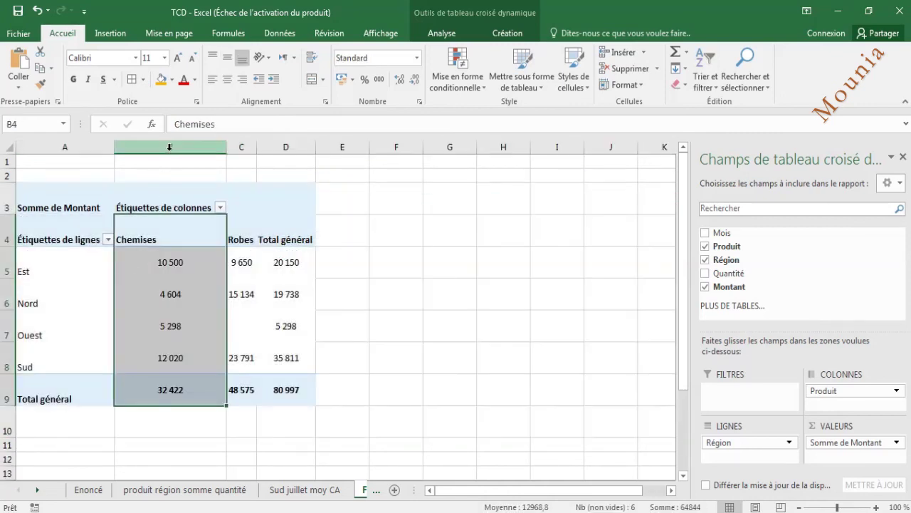
{"action": "left_click_drag", "start_coordinate": [170, 148], "coordinate": [361, 149]}
{"action": "left_click", "coordinate": [285, 255]}
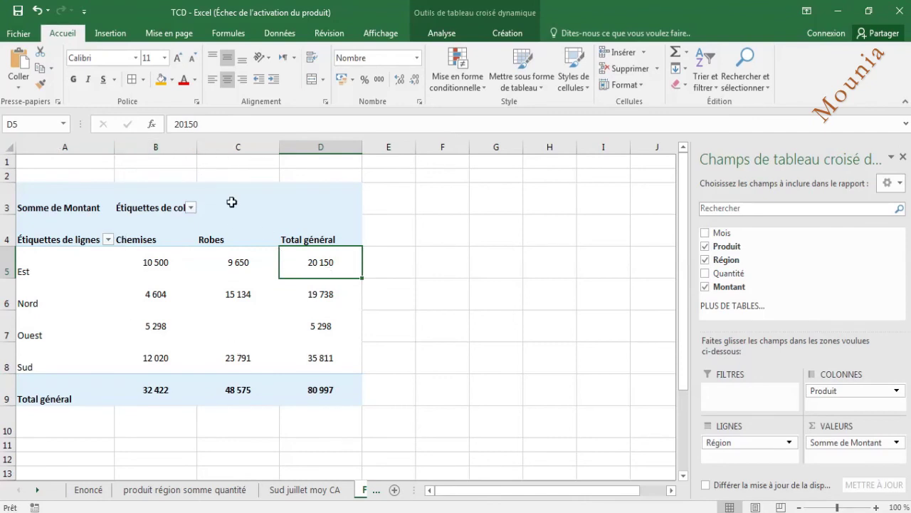
Step: Centre all sheet contents both horizontally and vertically
{"action": "left_click", "coordinate": [6, 146]}
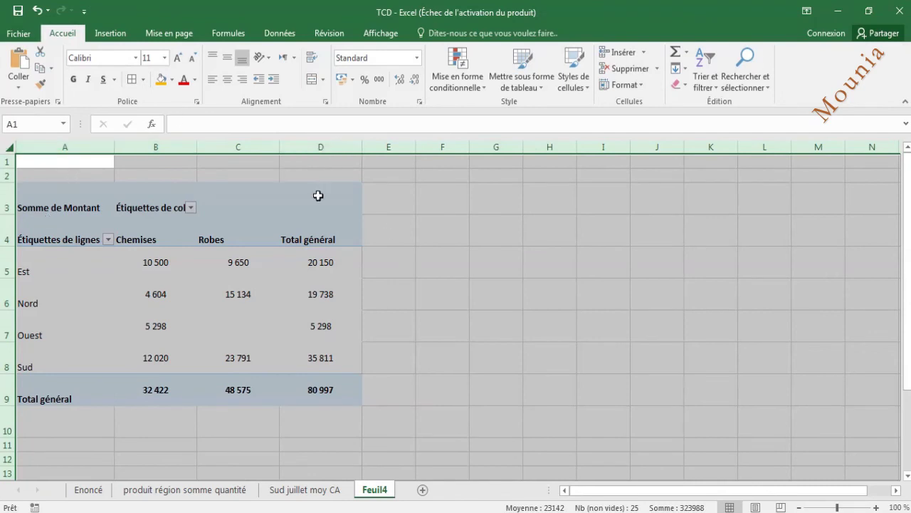
{"action": "left_click", "coordinate": [227, 80]}
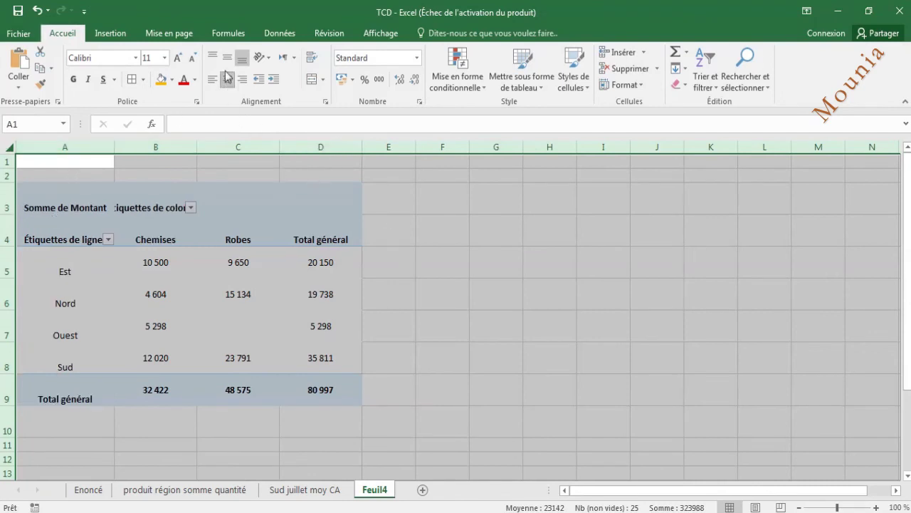
{"action": "left_click", "coordinate": [227, 57]}
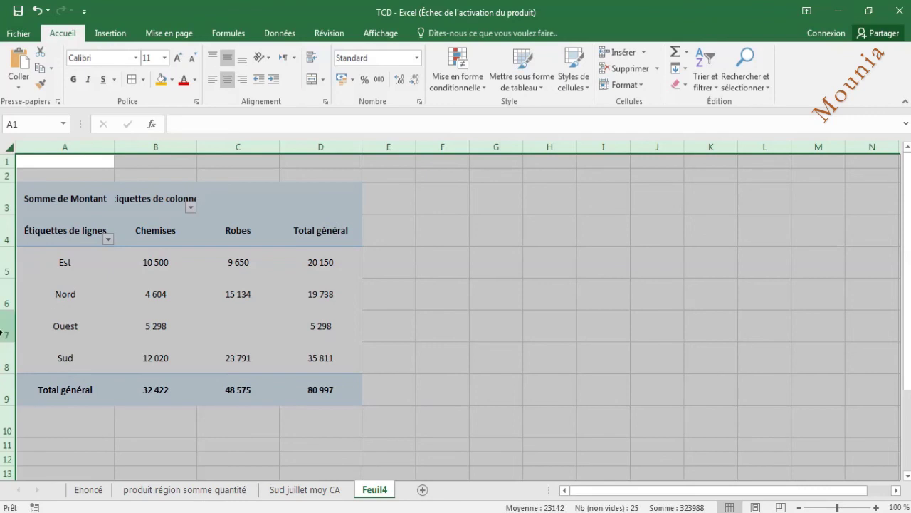
{"action": "left_click", "coordinate": [144, 281]}
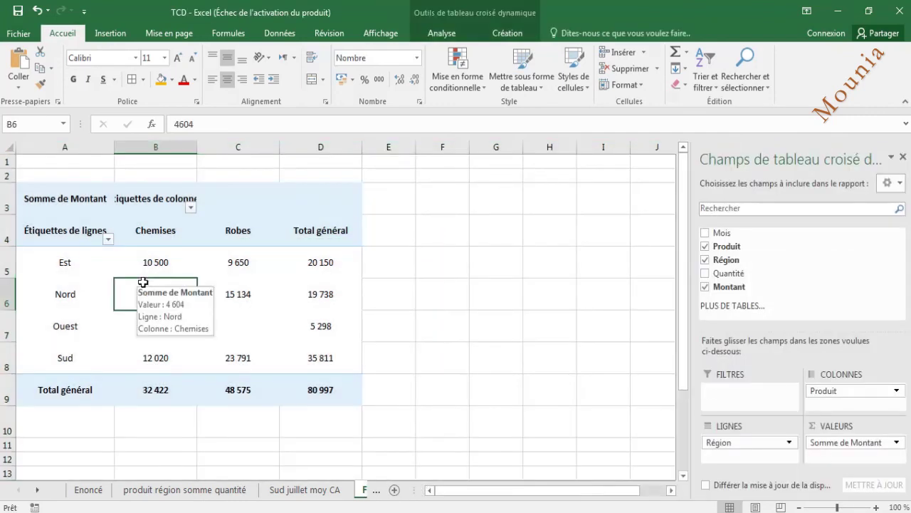
Step: Relabel heading B3 as 'Produits' and heading A4 as 'Régions'
{"action": "left_click", "coordinate": [168, 203]}
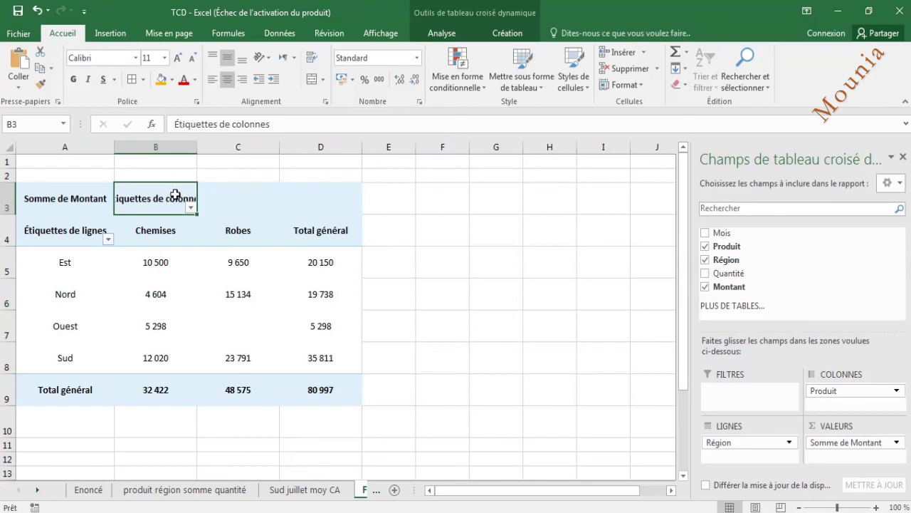
{"action": "type", "text": "Produits"}
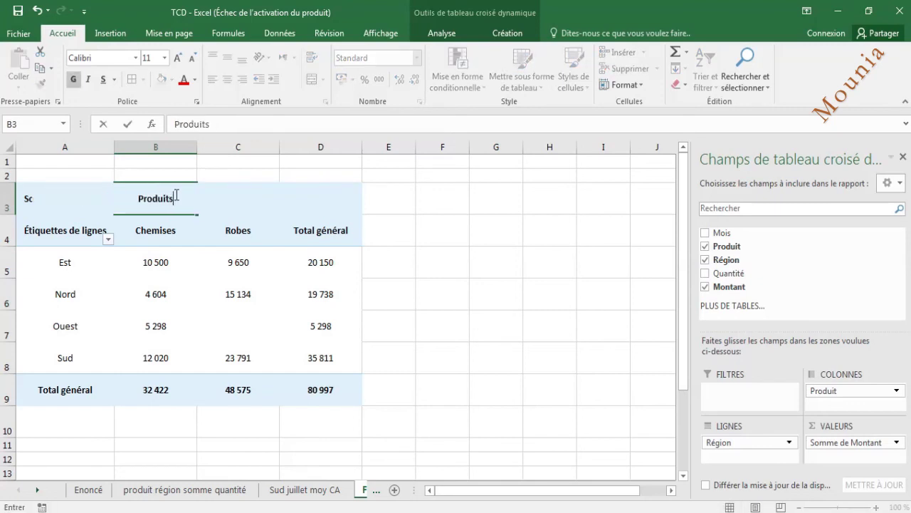
{"action": "left_click", "coordinate": [72, 229]}
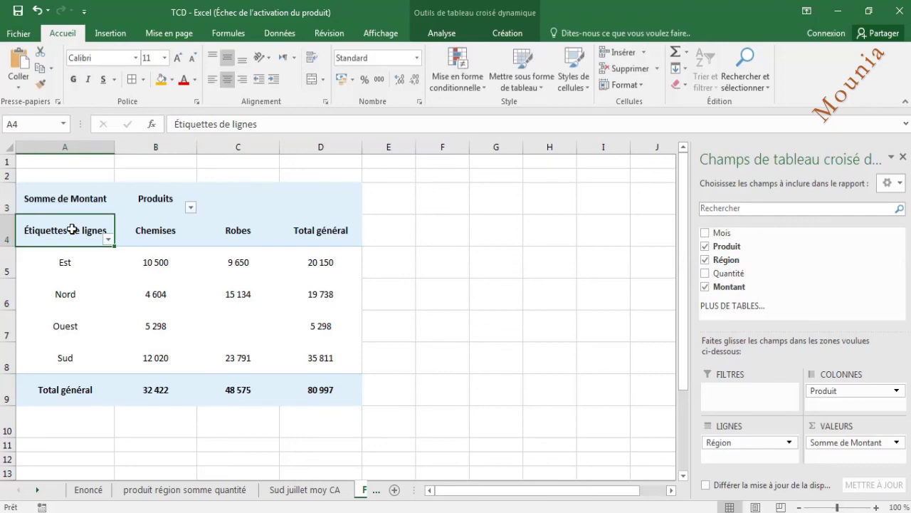
{"action": "type", "text": "Ré"}
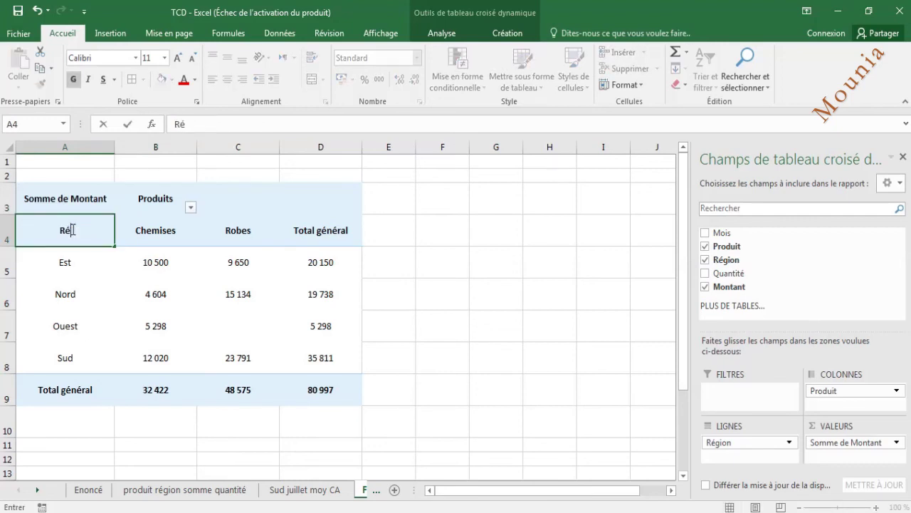
{"action": "type", "text": "gions"}
{"action": "key", "text": "Return"}
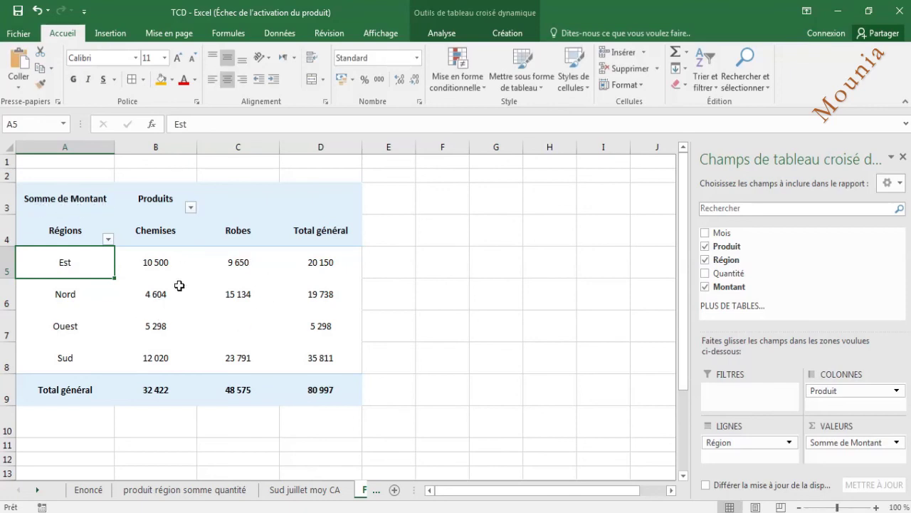
Step: Apply the Dh Comptabilité format to all pivot values and totals in B5:D9
{"action": "left_click_drag", "start_coordinate": [160, 263], "coordinate": [332, 358]}
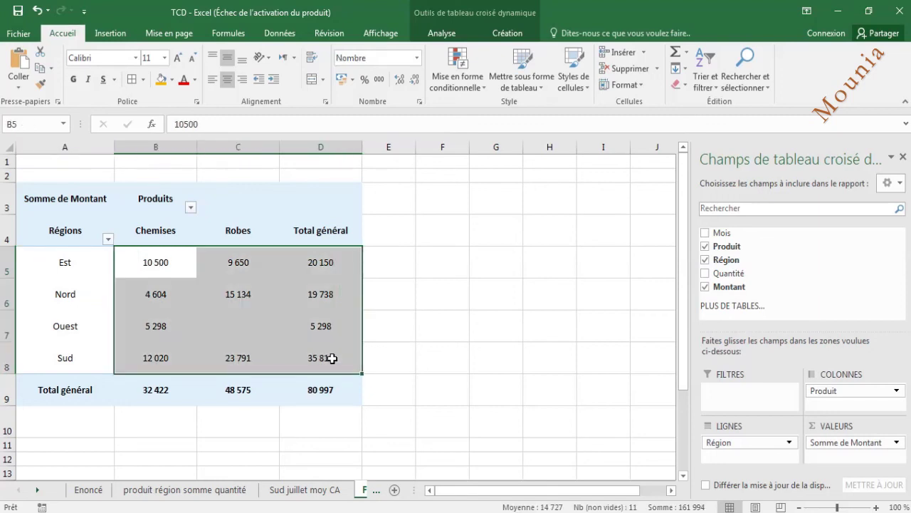
{"action": "left_click", "coordinate": [171, 315]}
{"action": "left_click_drag", "start_coordinate": [148, 262], "coordinate": [306, 388]}
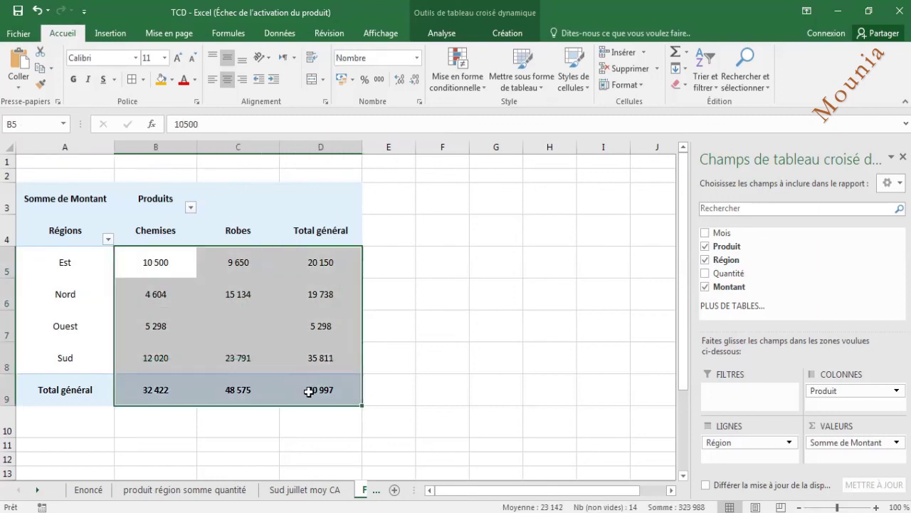
{"action": "left_click", "coordinate": [353, 79]}
{"action": "left_click", "coordinate": [365, 102]}
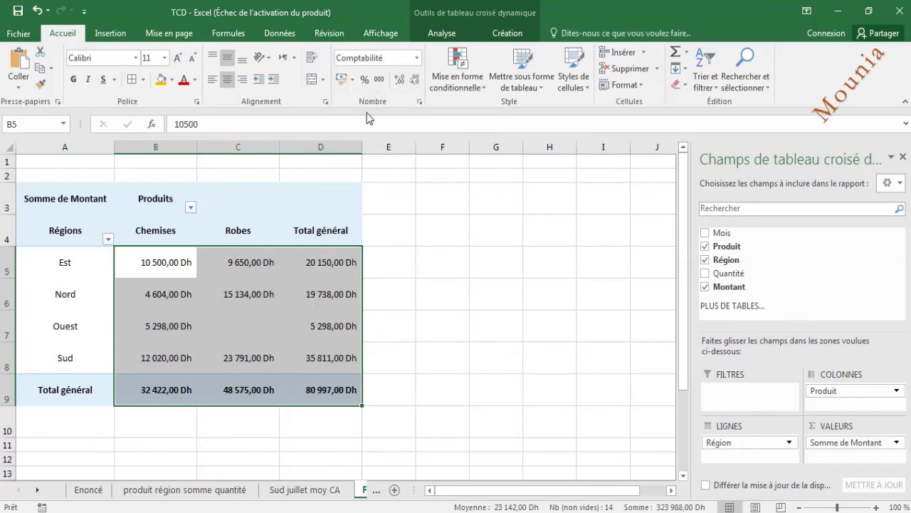
{"action": "left_click", "coordinate": [421, 289]}
{"action": "left_click", "coordinate": [225, 240]}
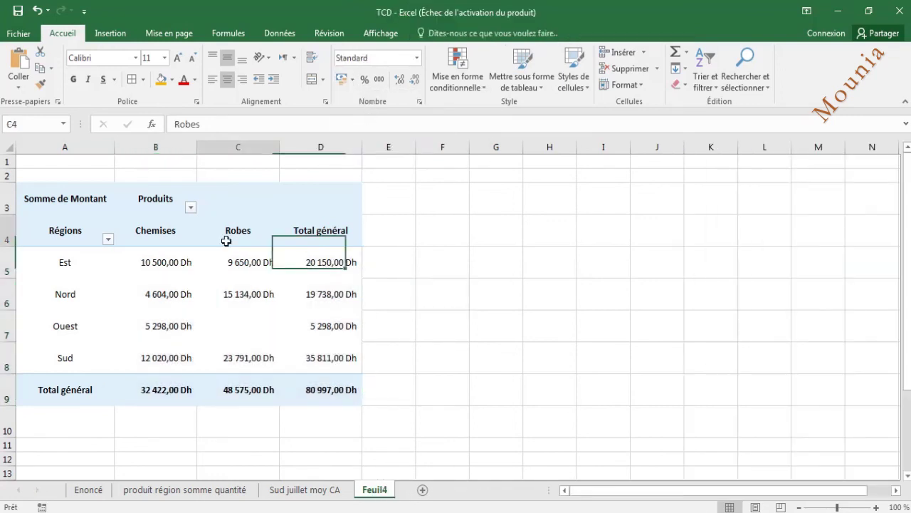